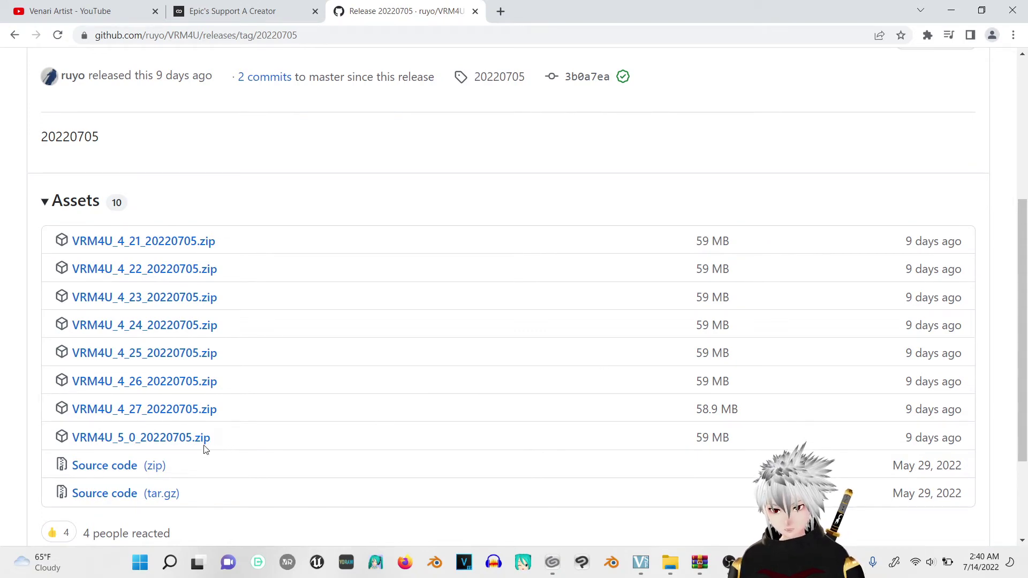
Open the VRM4U_5_0_20220705 archive and choose to extract the VRM4U folder to a specified folder
{"action": "left_click", "coordinate": [699, 563]}
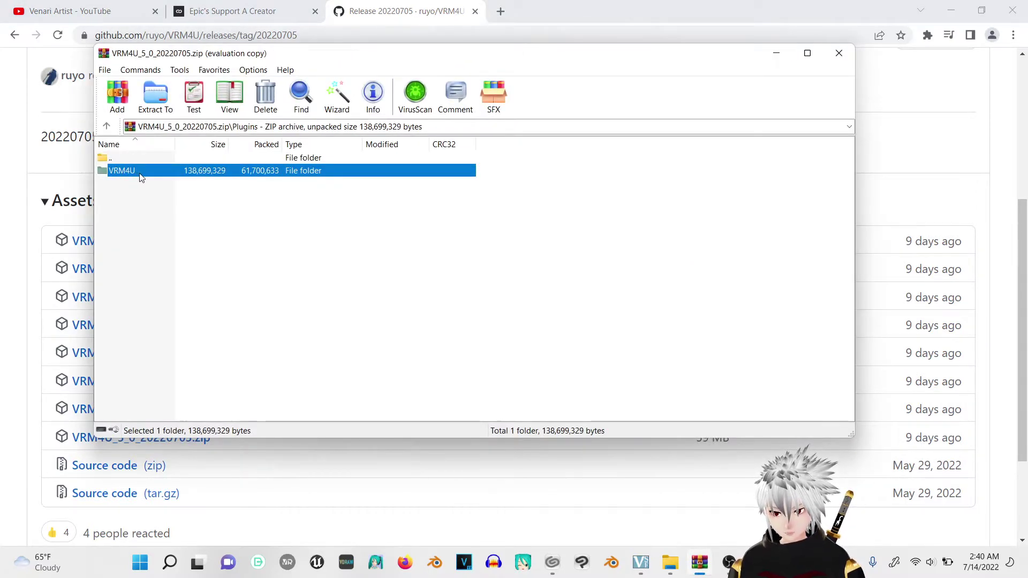
{"action": "right_click", "coordinate": [130, 175]}
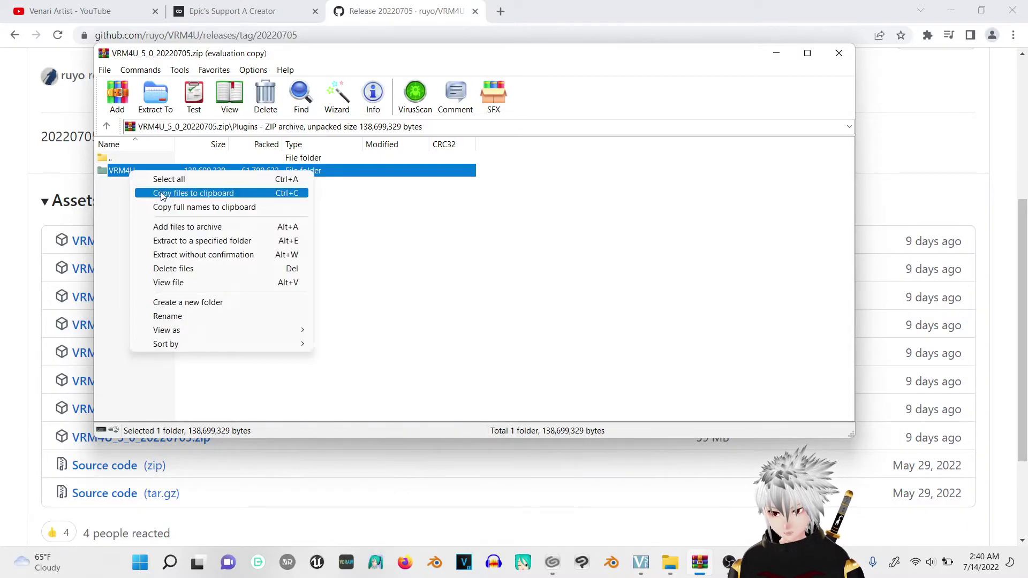
{"action": "left_click", "coordinate": [163, 243]}
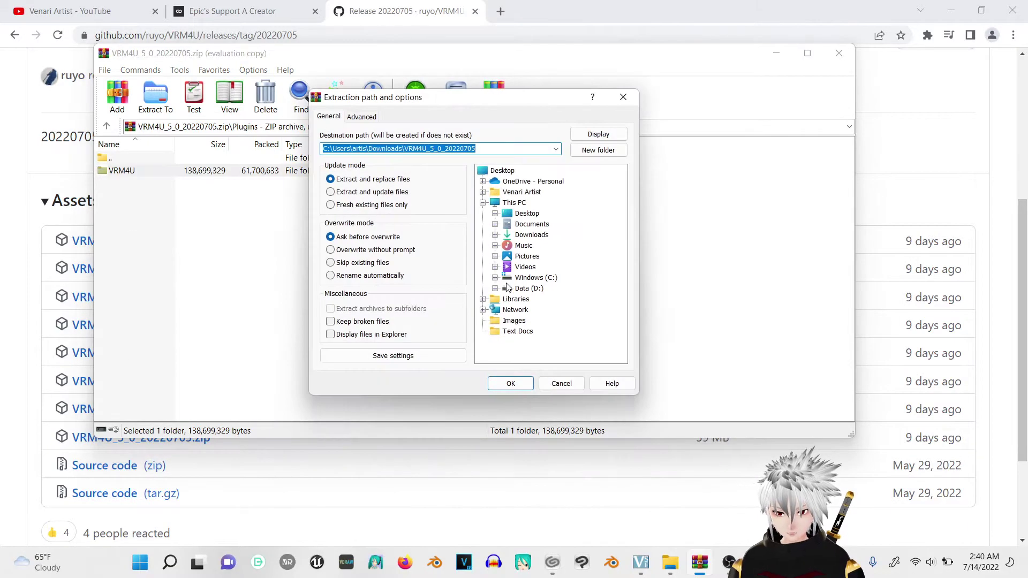
Set the destination to D:\Program Files\Epic Games\UE_5.0\Engine\Plugins, then cancel without extracting
{"action": "left_click", "coordinate": [495, 290]}
{"action": "scroll", "coordinate": [541, 289], "scroll_direction": "down", "scroll_amount": 3}
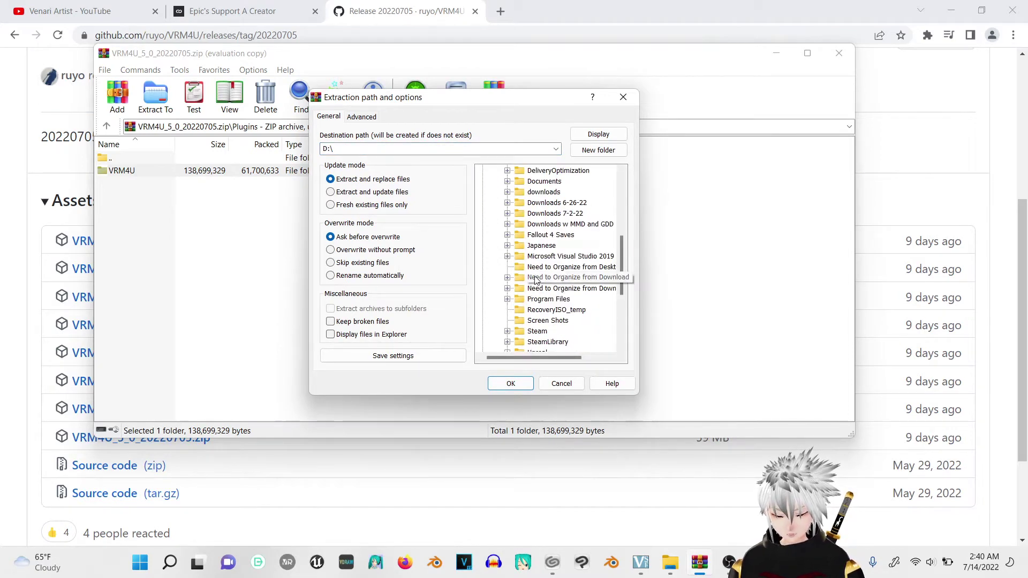
{"action": "left_click", "coordinate": [508, 299]}
{"action": "scroll", "coordinate": [522, 214], "scroll_direction": "down", "scroll_amount": 1}
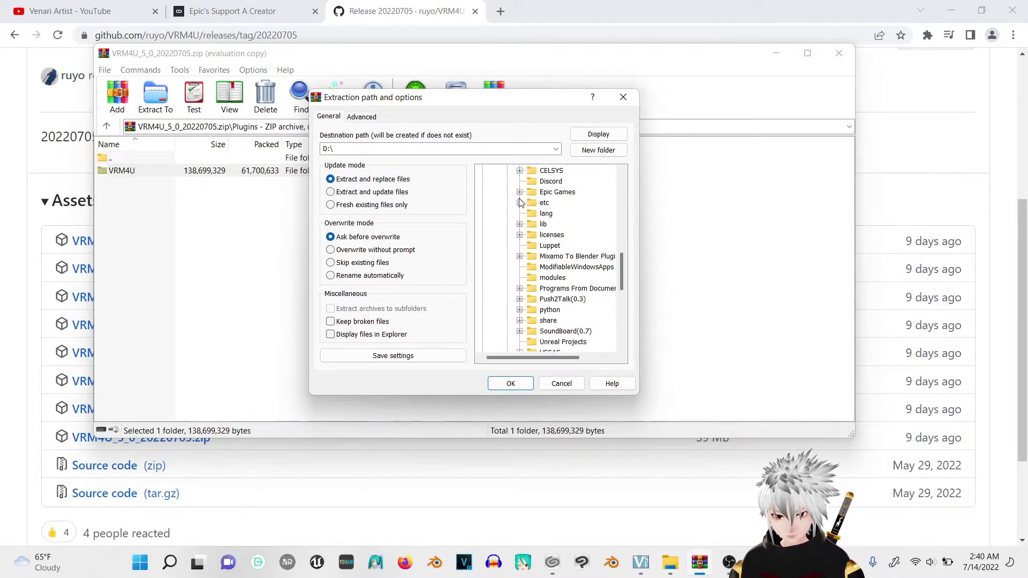
{"action": "left_click", "coordinate": [520, 192]}
{"action": "left_click", "coordinate": [533, 246]}
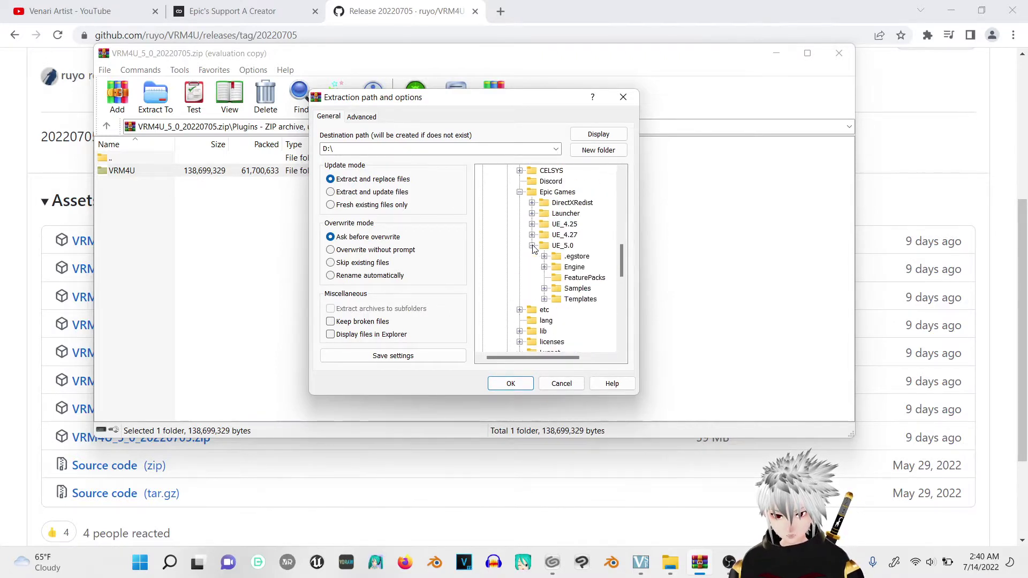
{"action": "left_click", "coordinate": [545, 268]}
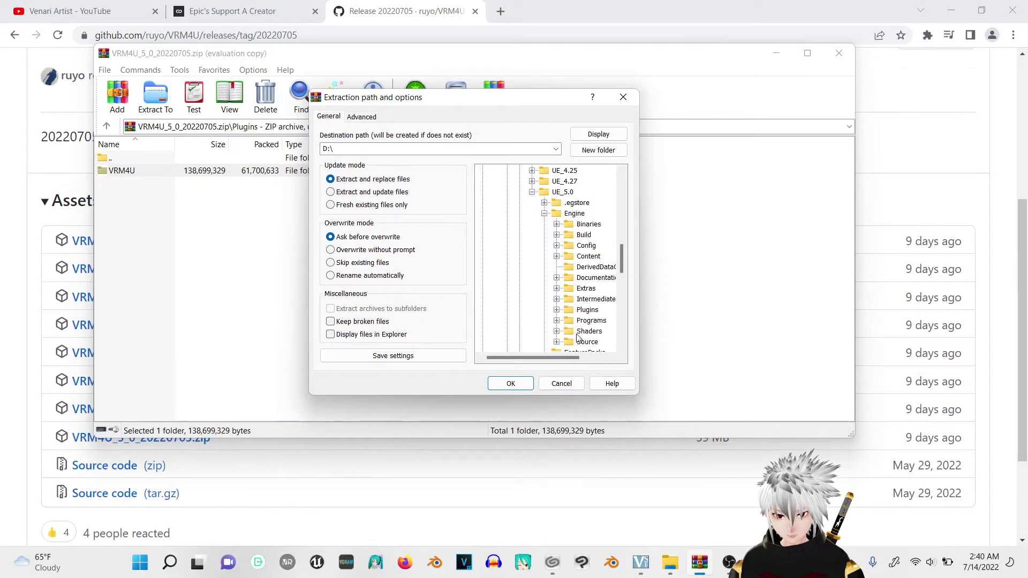
{"action": "scroll", "coordinate": [578, 335], "scroll_direction": "down", "scroll_amount": 3}
{"action": "left_click", "coordinate": [557, 214]}
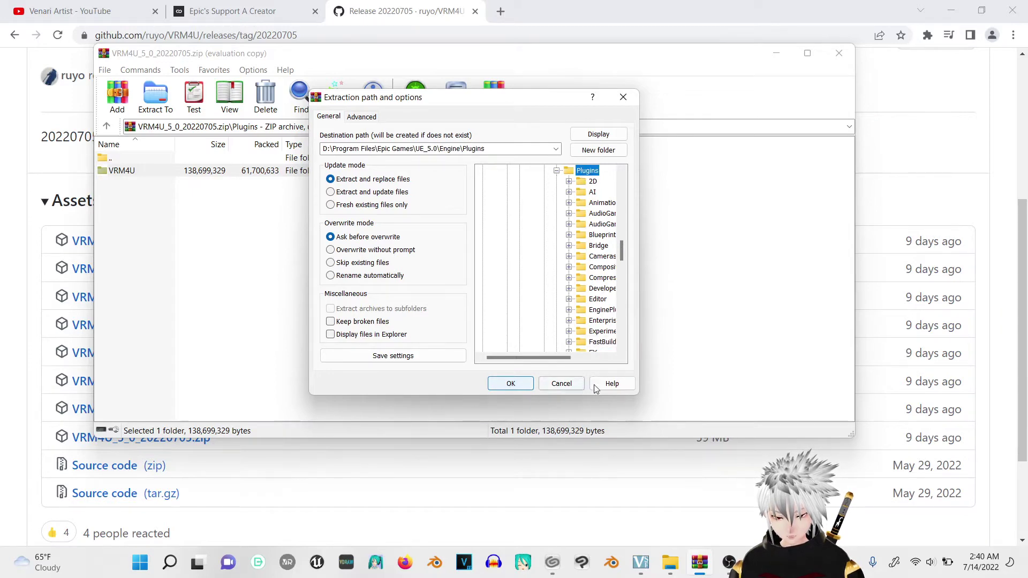
{"action": "left_click", "coordinate": [561, 384]}
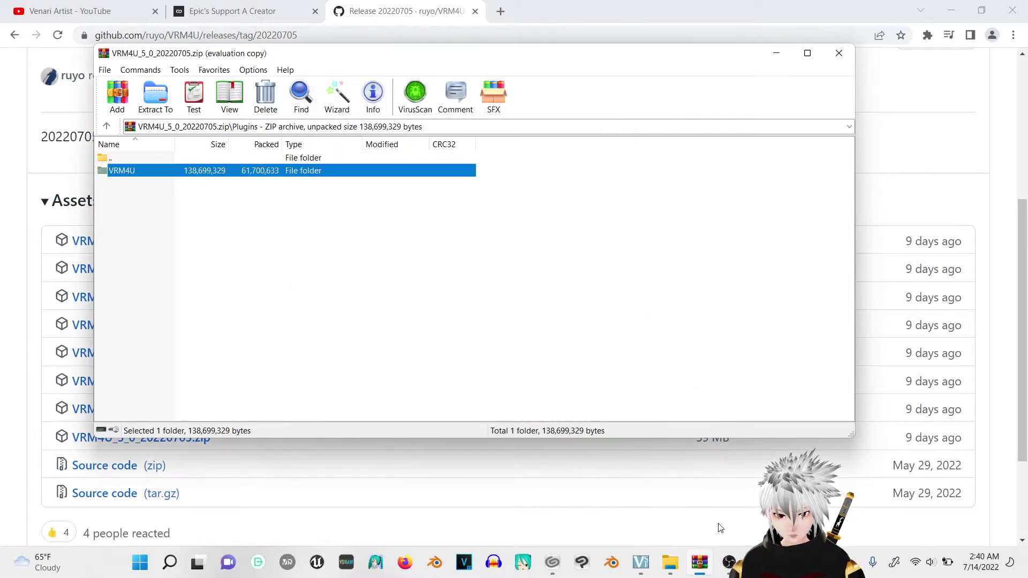
Confirm in File Explorer that VRM4U already sits in UE_5.0 Engine\Plugins, then return to Unreal
{"action": "mouse_move", "coordinate": [672, 572]}
{"action": "left_click", "coordinate": [671, 568]}
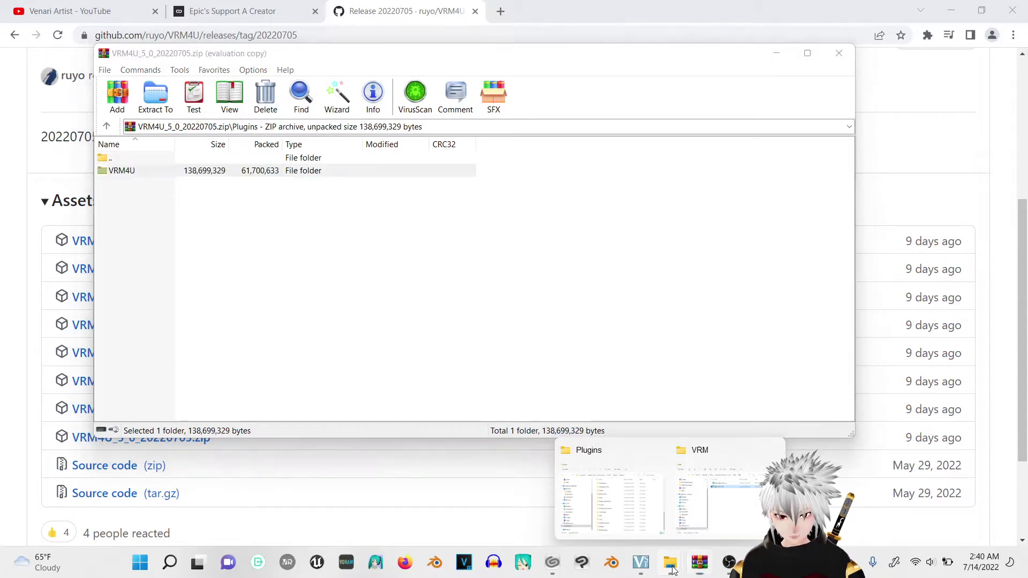
{"action": "left_click", "coordinate": [611, 498]}
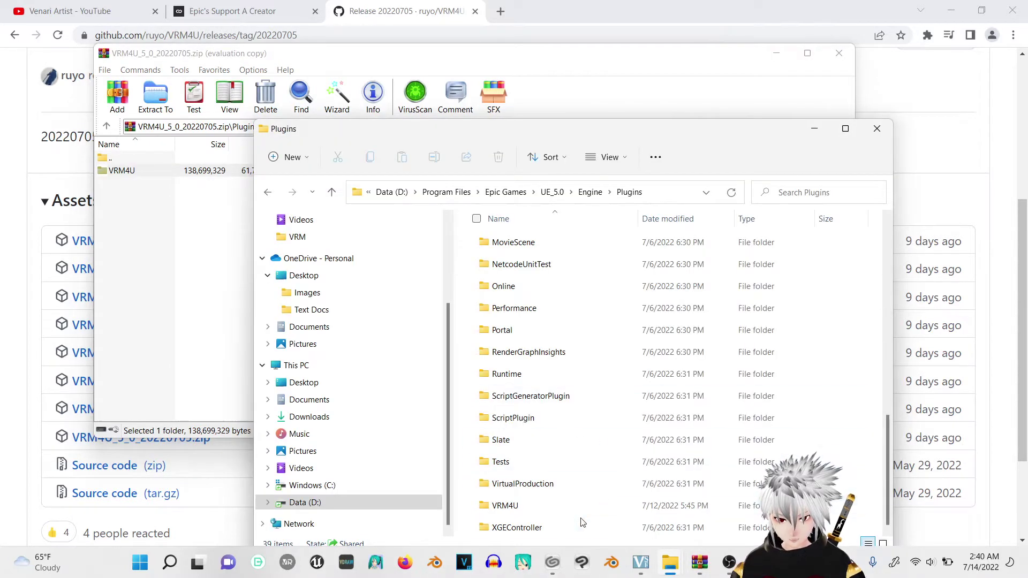
{"action": "mouse_move", "coordinate": [513, 515]}
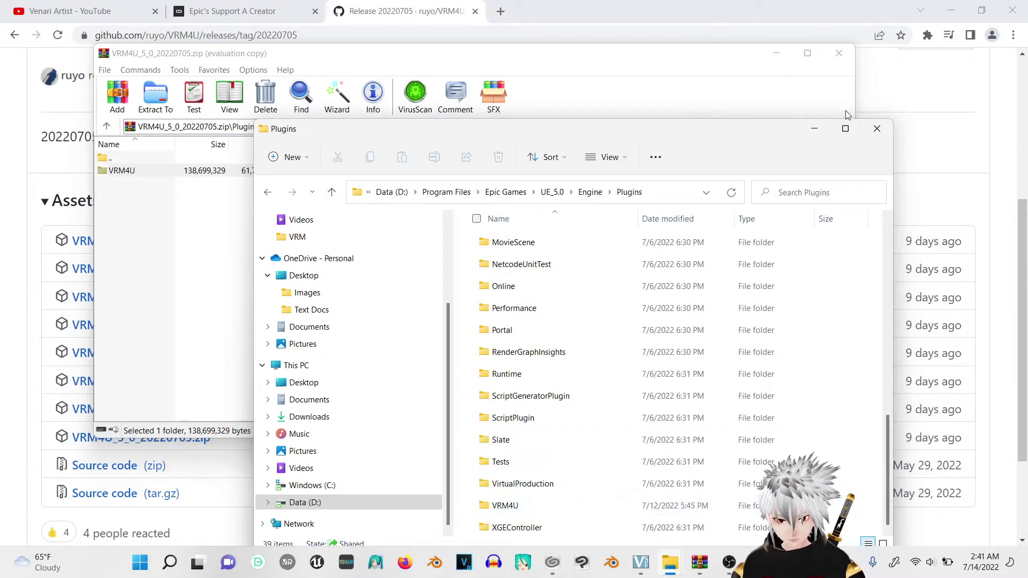
{"action": "key", "text": "alt+Tab"}
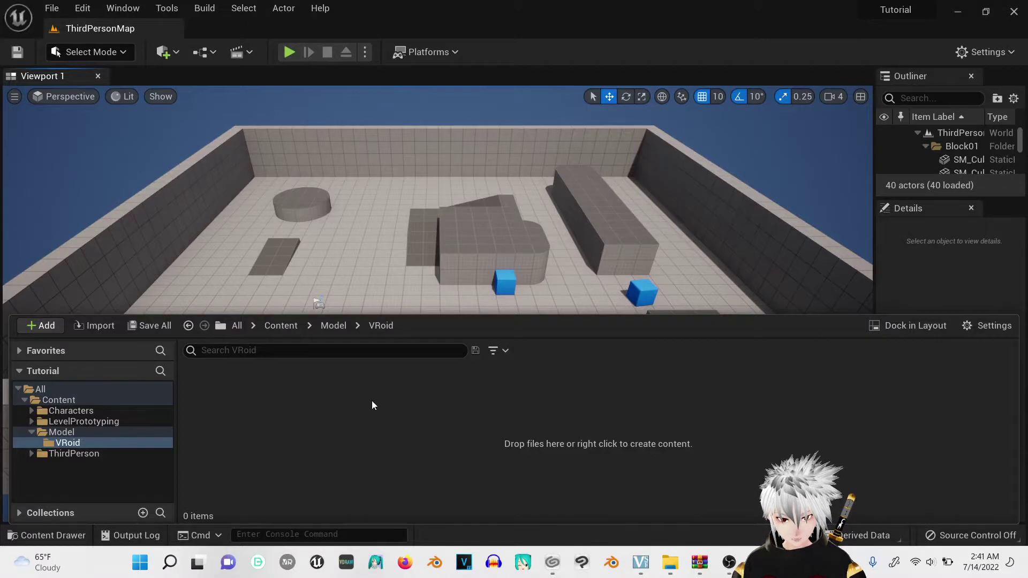
{"action": "left_click", "coordinate": [58, 400]}
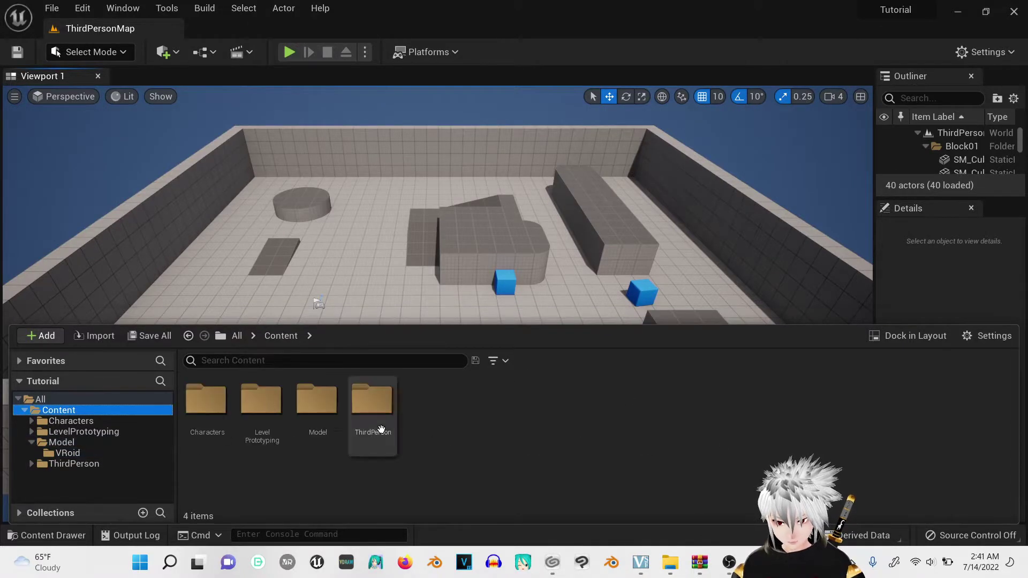
{"action": "right_click", "coordinate": [412, 414]}
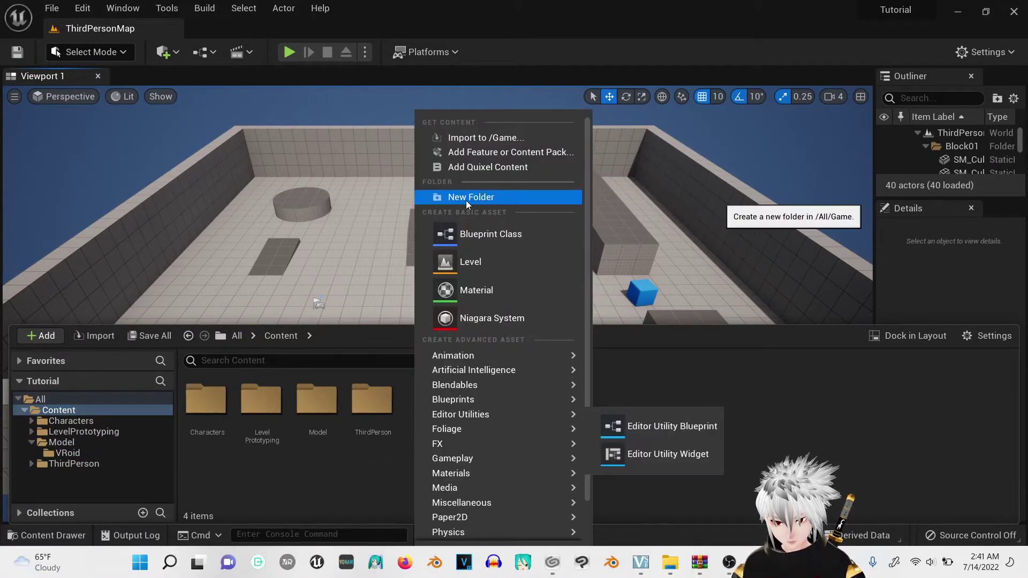
{"action": "left_click", "coordinate": [333, 467]}
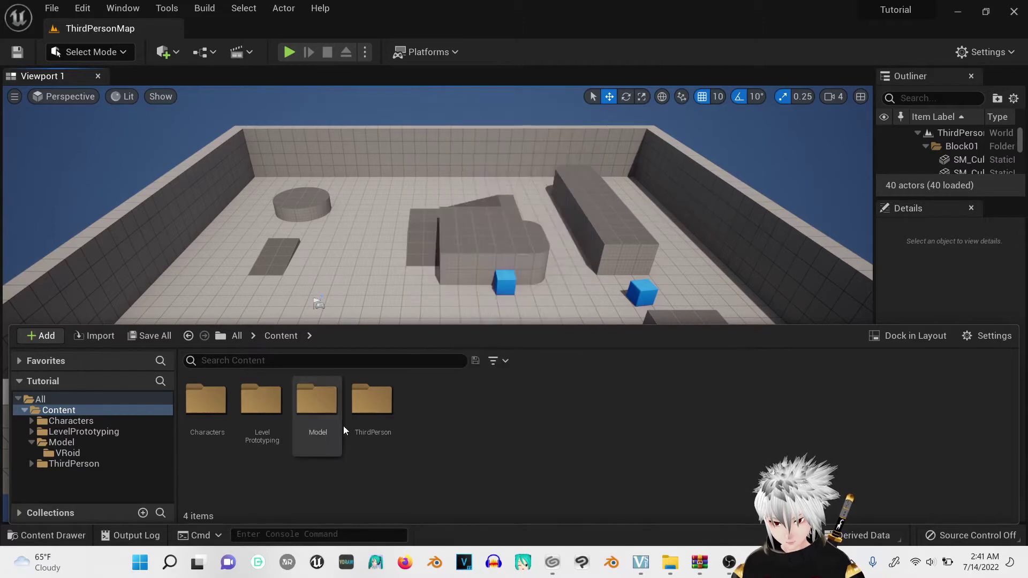
{"action": "double_click", "coordinate": [319, 413]}
{"action": "double_click", "coordinate": [222, 397]}
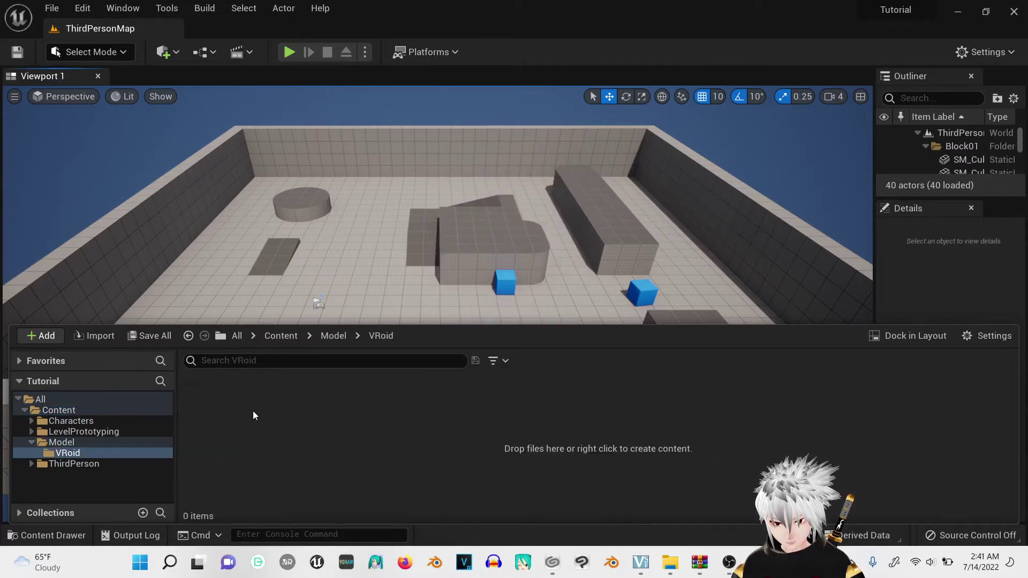
{"action": "left_click", "coordinate": [82, 8]}
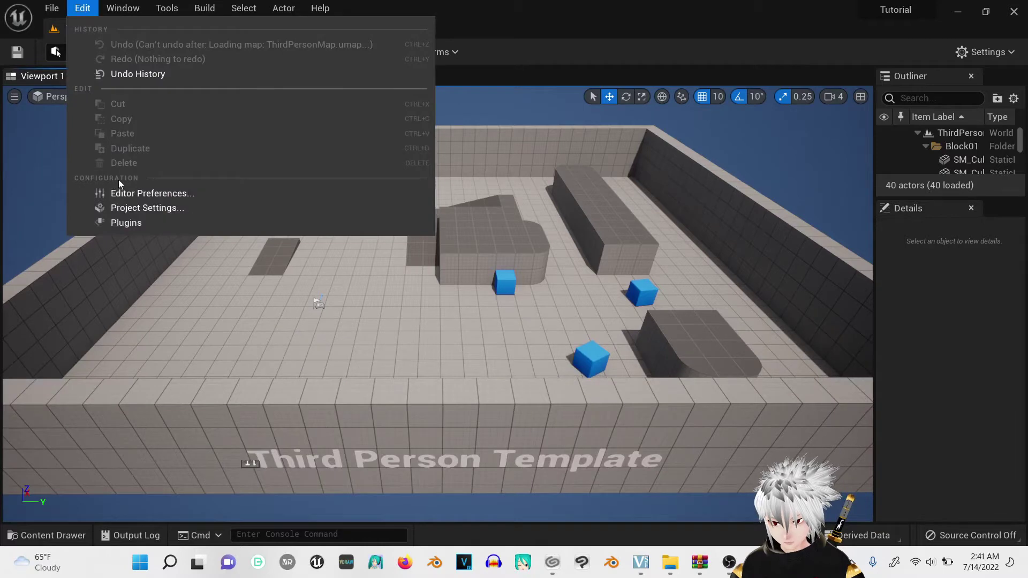
Search the Plugins browser for 'vrm', enable VRM4U, restart the editor and reopen the VRoid folder
{"action": "left_click", "coordinate": [120, 223]}
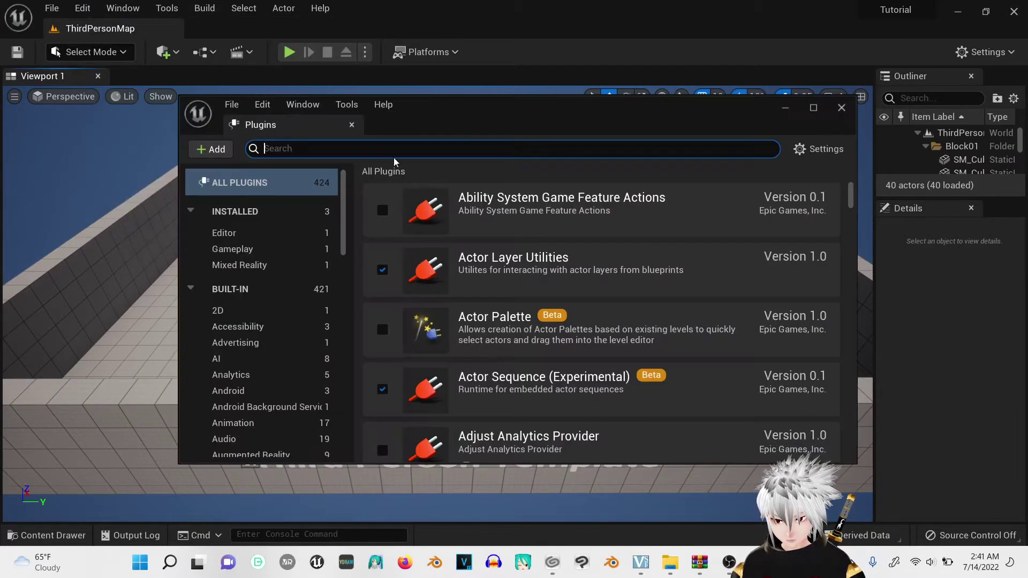
{"action": "type", "text": "vrm"}
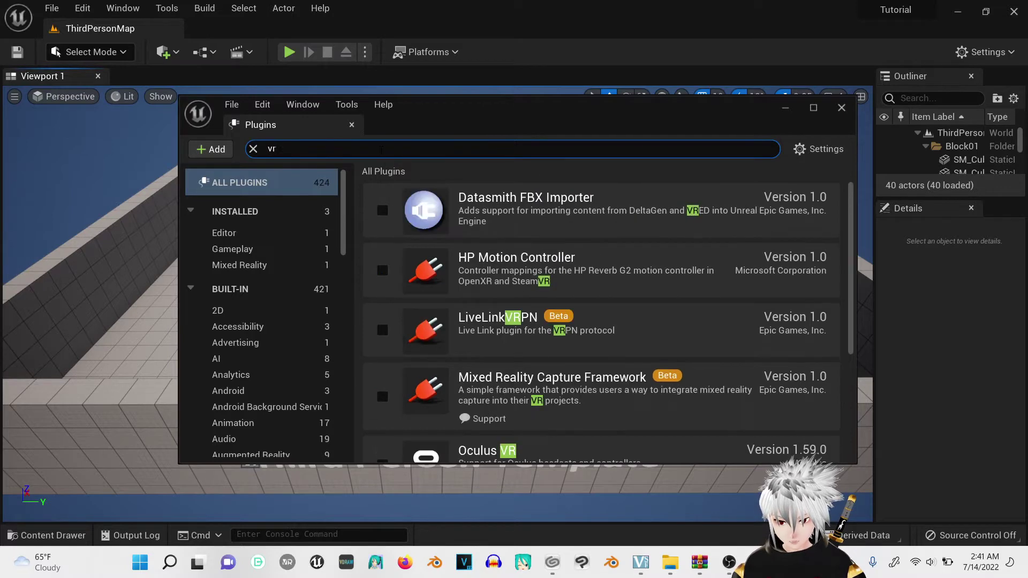
{"action": "key", "text": "BackSpace"}
{"action": "type", "text": "m"}
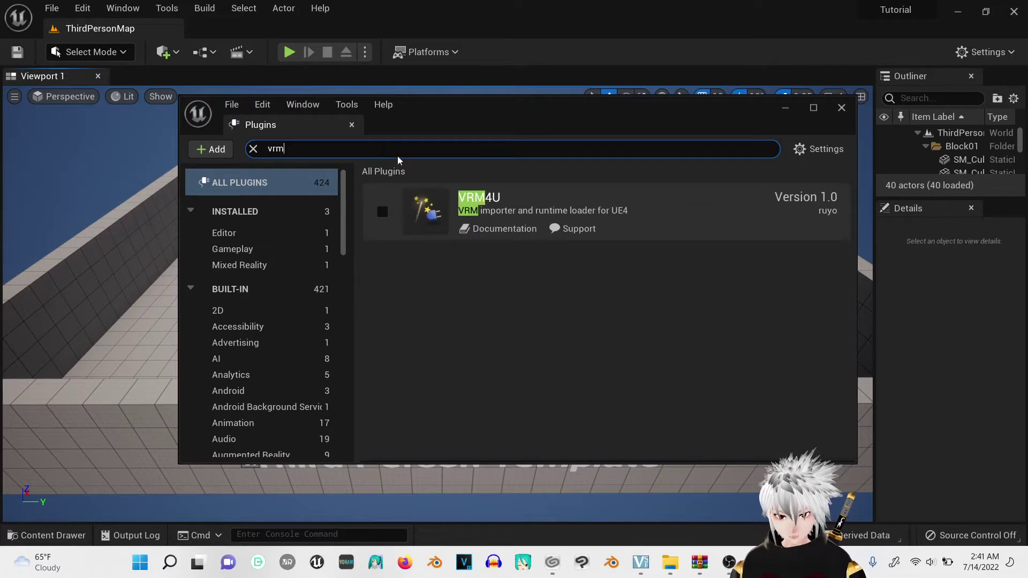
{"action": "left_click", "coordinate": [383, 212]}
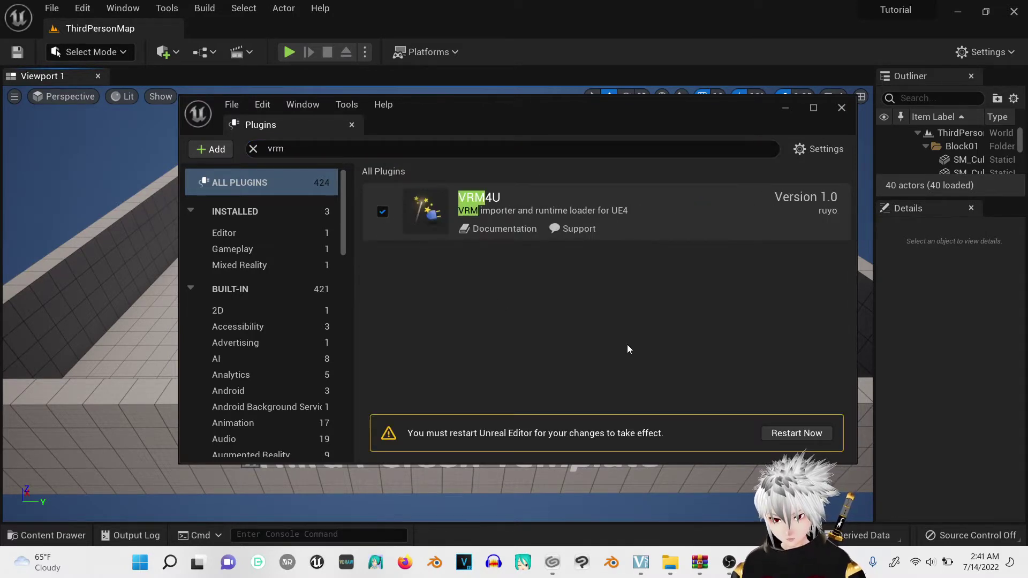
{"action": "left_click", "coordinate": [797, 435]}
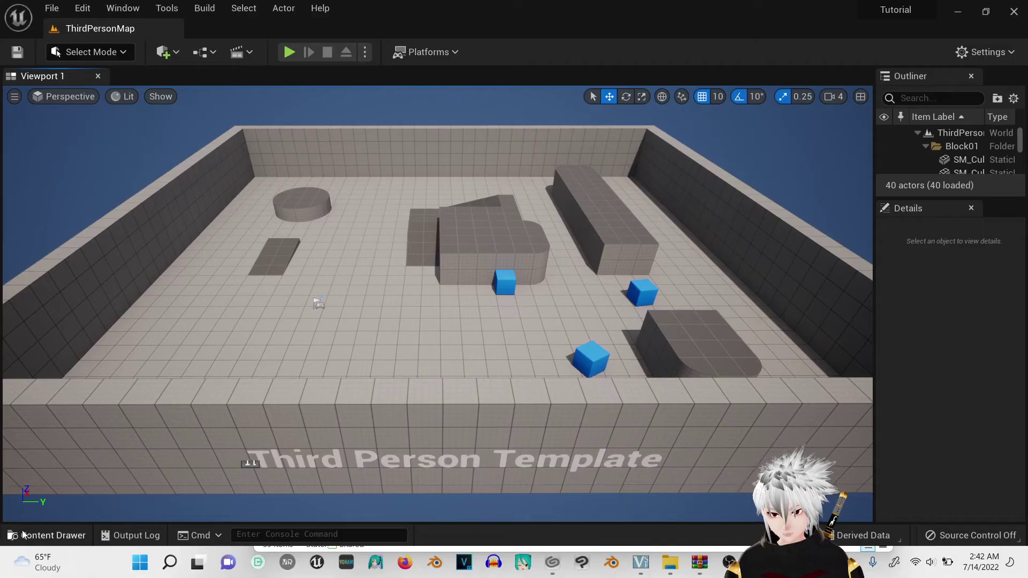
{"action": "left_click", "coordinate": [24, 535]}
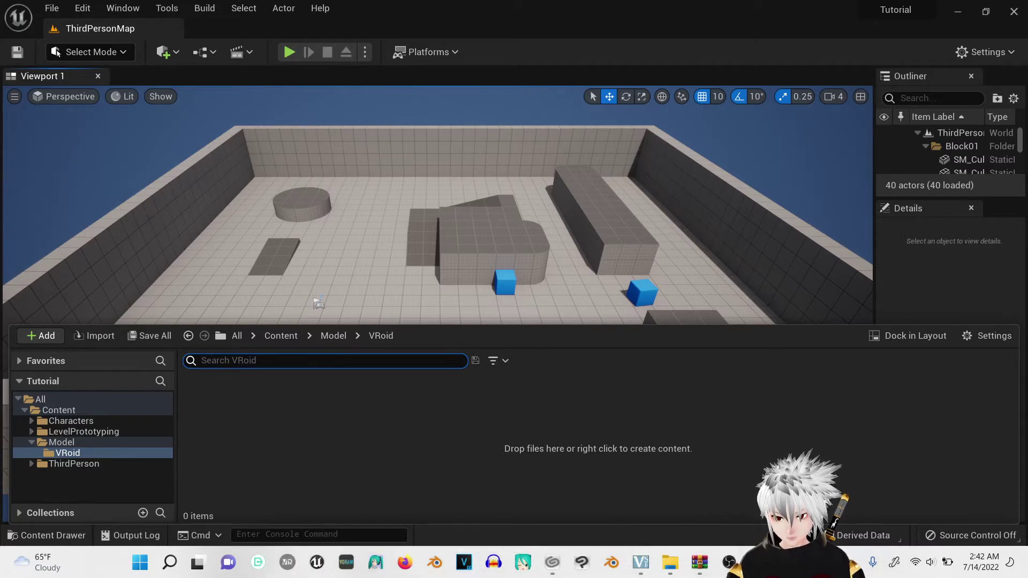
Drag the colour Seth Venari.vrm file from File Explorer into the Content Browser's VRoid folder
{"action": "mouse_move", "coordinate": [670, 562]}
{"action": "left_click", "coordinate": [707, 506]}
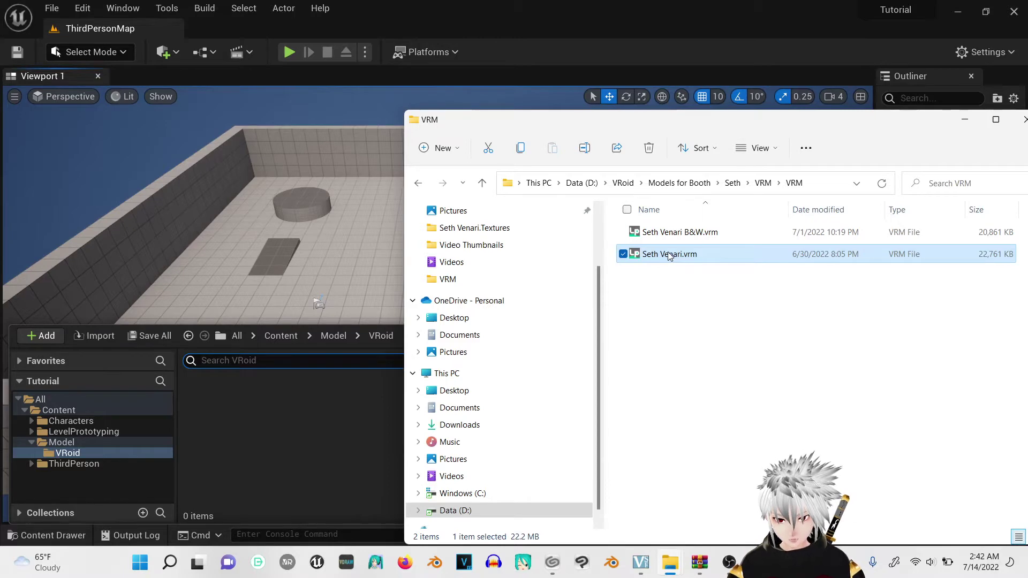
{"action": "left_click_drag", "start_coordinate": [669, 257], "coordinate": [272, 425]}
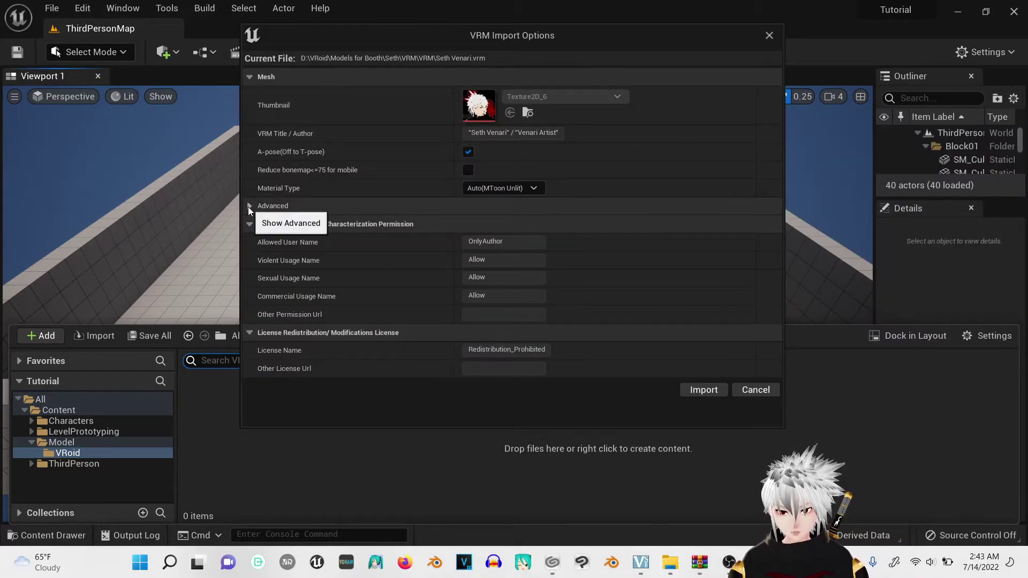
Under Advanced, enable Generate IK Bone and the UE5EA controlrig MorphTarget Name workaround
{"action": "left_click", "coordinate": [249, 206]}
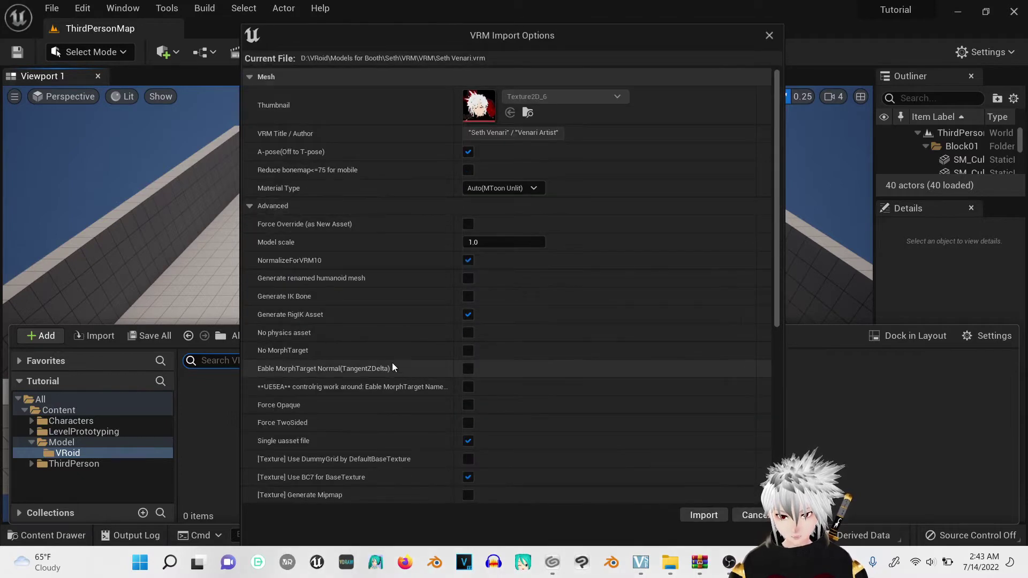
{"action": "left_click", "coordinate": [468, 297]}
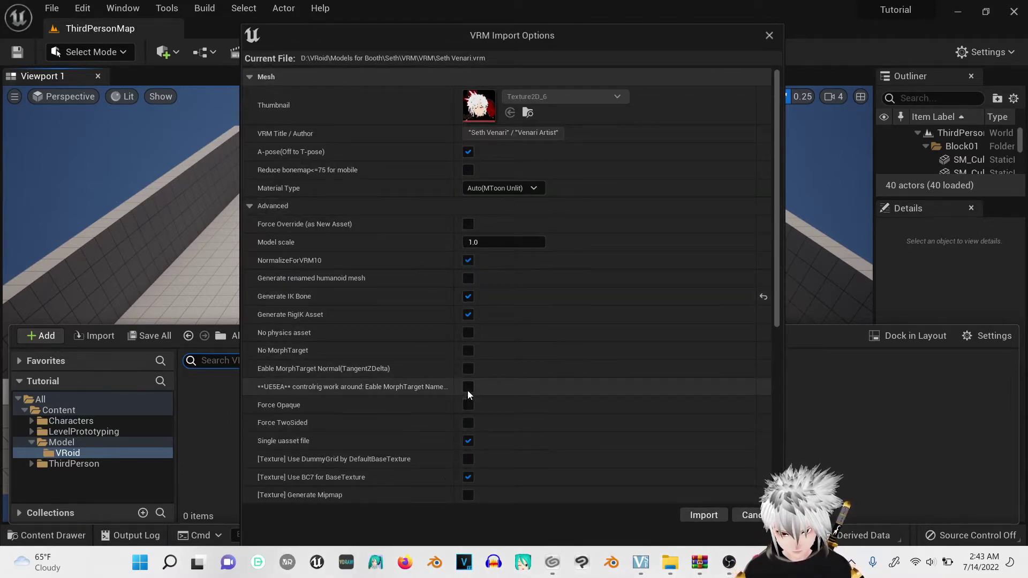
{"action": "left_click", "coordinate": [468, 387]}
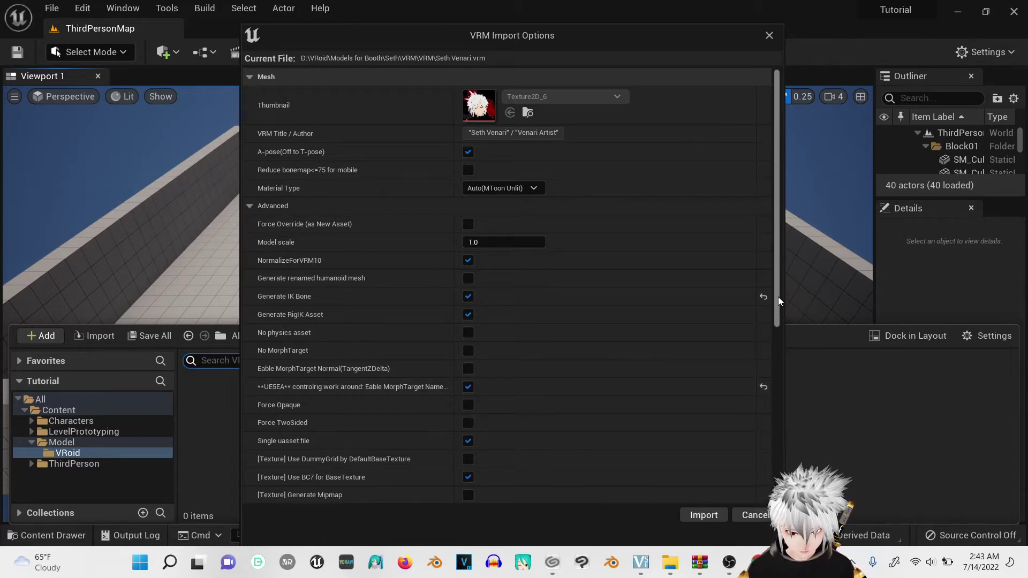
{"action": "mouse_move", "coordinate": [780, 301]}
{"action": "left_mouse_down"}
{"action": "mouse_move", "coordinate": [776, 490]}
{"action": "mouse_move", "coordinate": [786, 295]}
{"action": "left_mouse_up"}
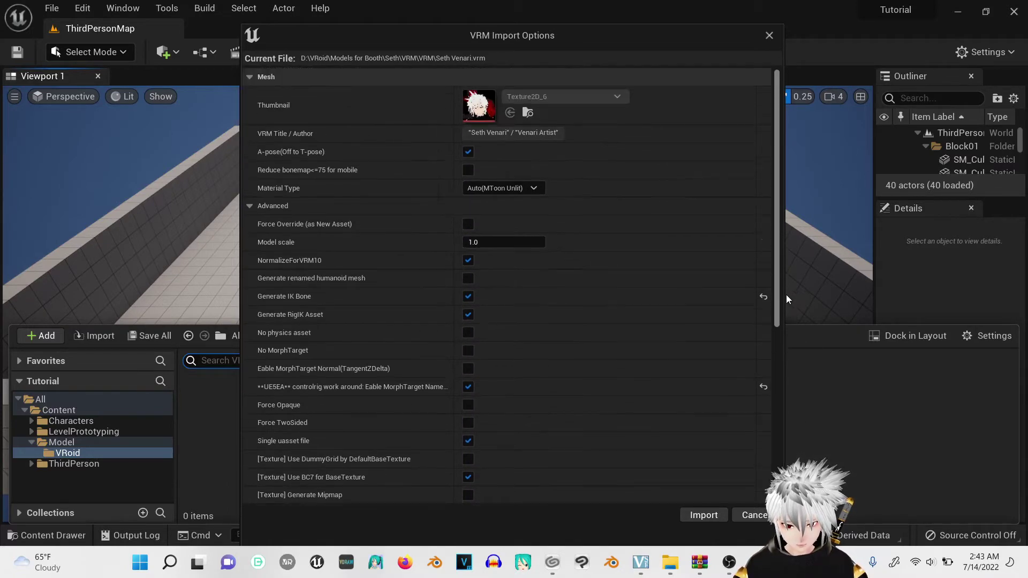
Choose MToon Lit from the VRM import Material Type dropdown
{"action": "left_click", "coordinate": [532, 189]}
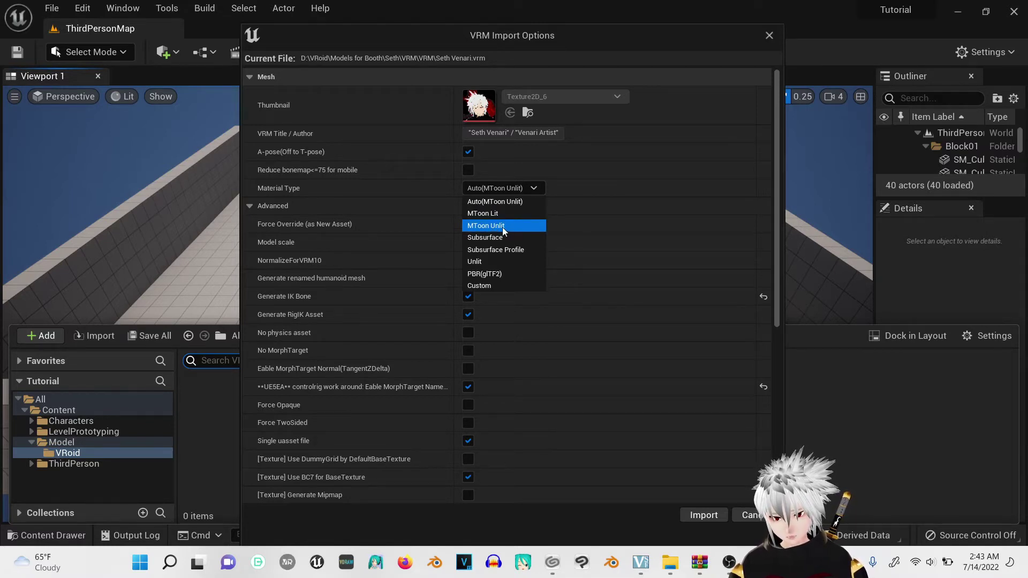
{"action": "left_click", "coordinate": [492, 213]}
{"action": "mouse_move", "coordinate": [700, 562]}
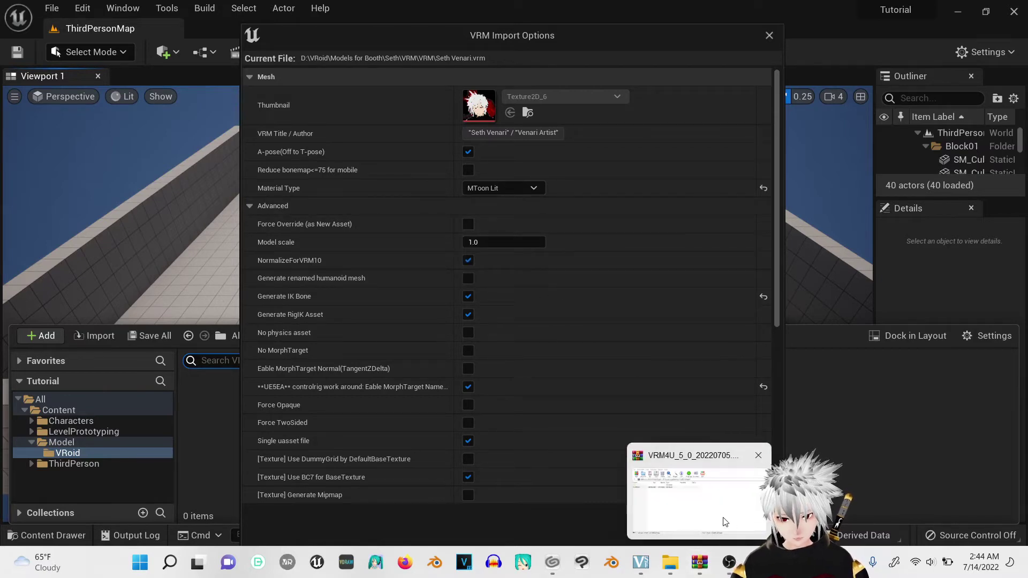
Import Seth Venari into VRoid, expand Characters, and close the floating Content Browser
{"action": "left_click", "coordinate": [714, 517]}
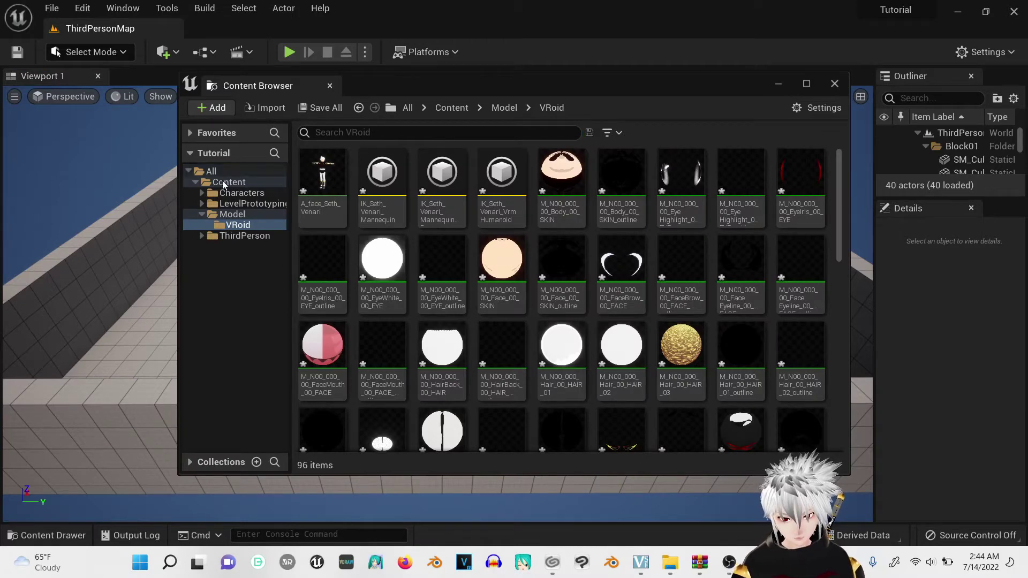
{"action": "left_click", "coordinate": [203, 194]}
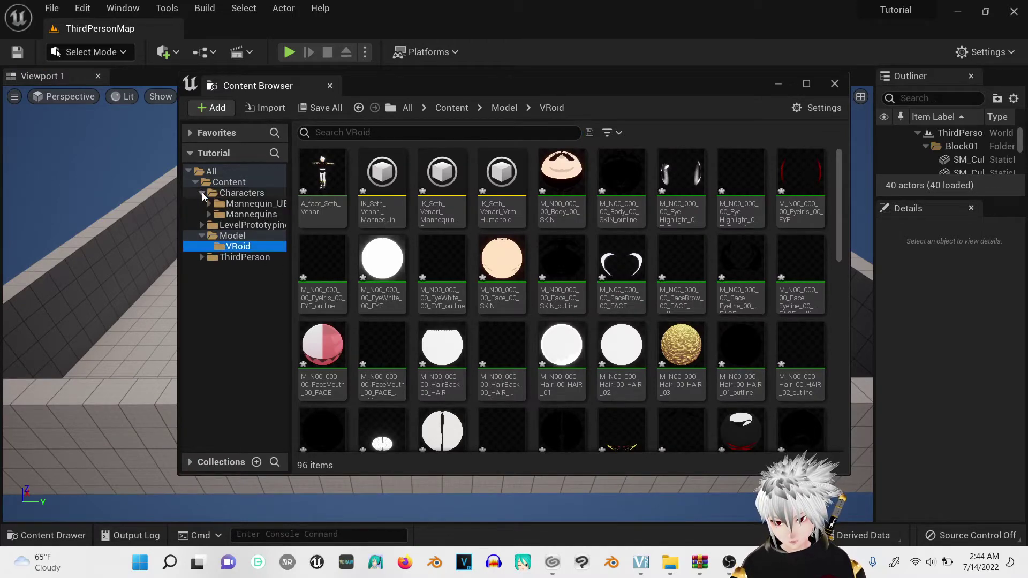
{"action": "left_click", "coordinate": [183, 452]}
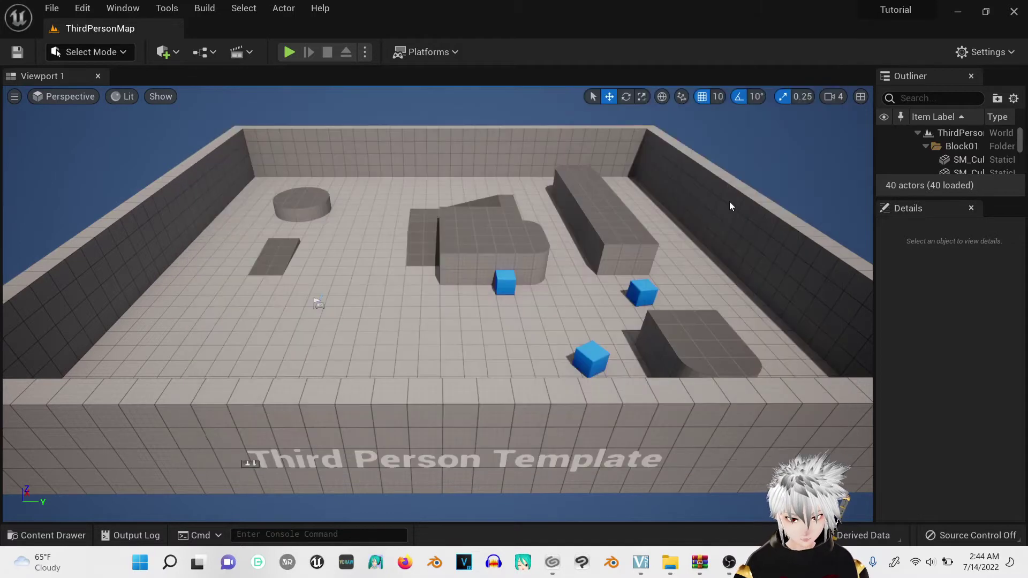
Browse the Content Drawer to Characters > Mannequins > Rigs and open RTG_Mannequin
{"action": "left_click", "coordinate": [49, 536]}
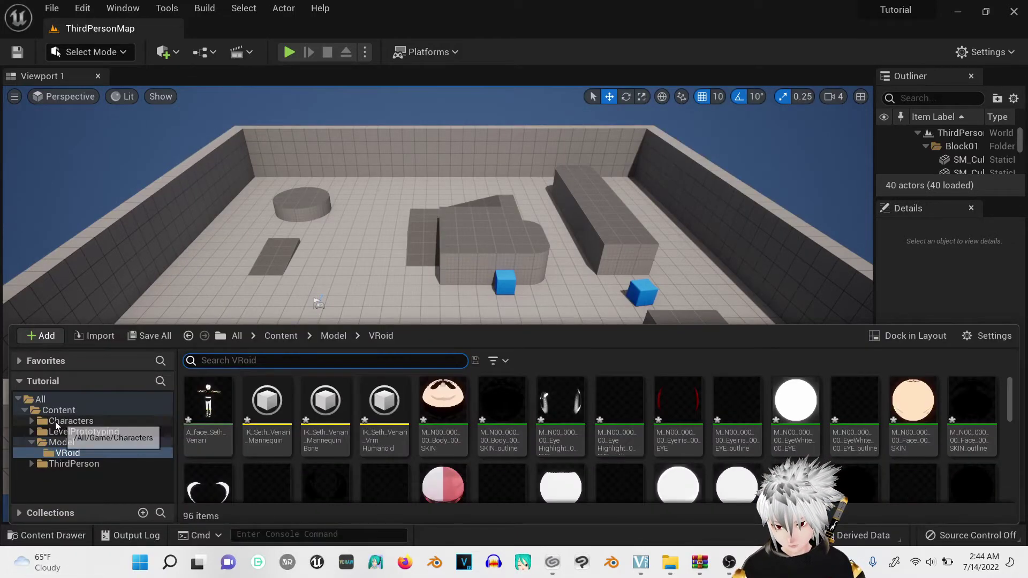
{"action": "left_click", "coordinate": [31, 421]}
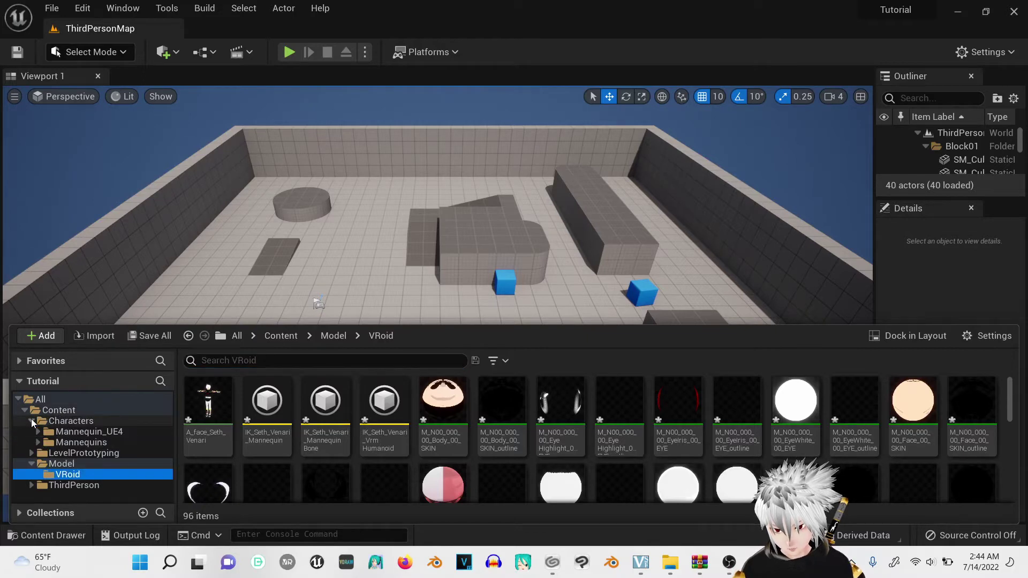
{"action": "left_click", "coordinate": [36, 442]}
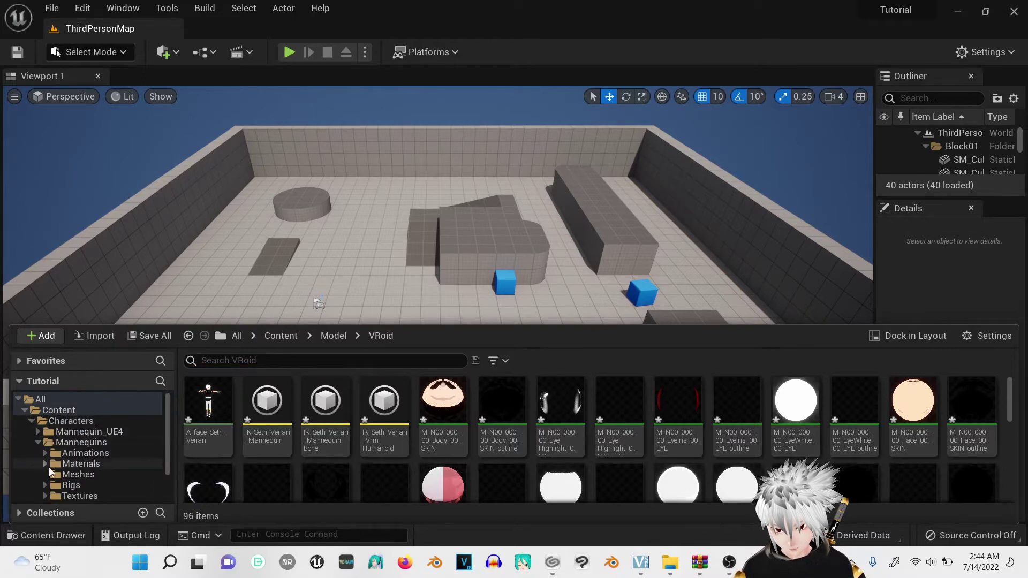
{"action": "left_click", "coordinate": [65, 485]}
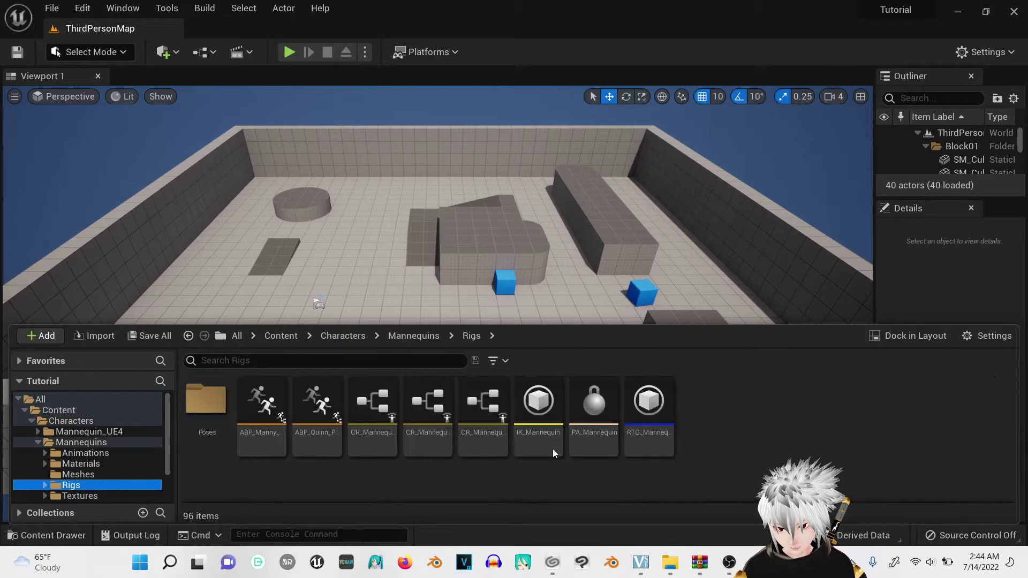
{"action": "double_click", "coordinate": [649, 403]}
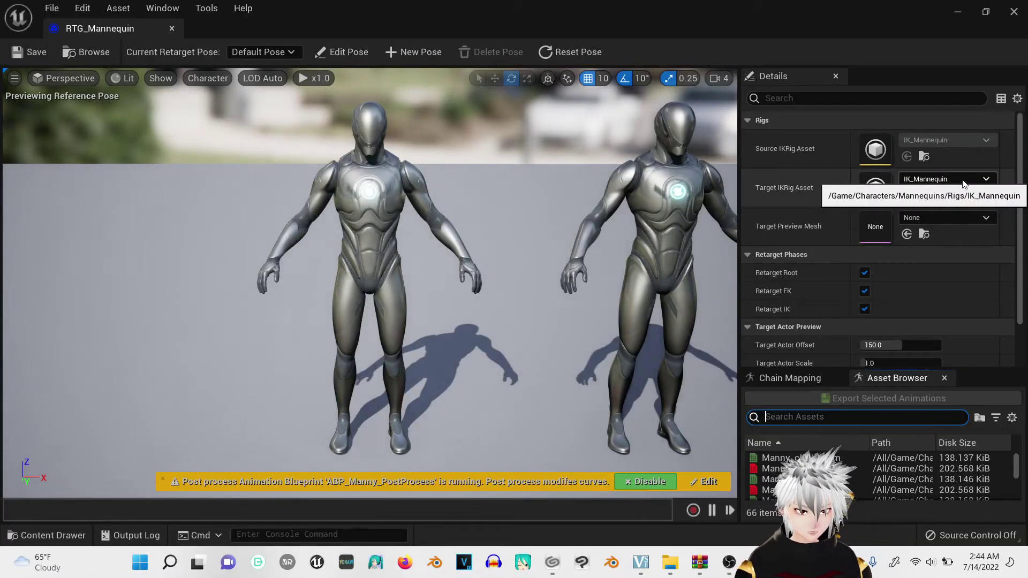
Set RTG_Mannequin's Target IKRig Asset to IK_Seth_Venari_Mannequin and Target Actor Offset to 0
{"action": "left_click", "coordinate": [987, 180]}
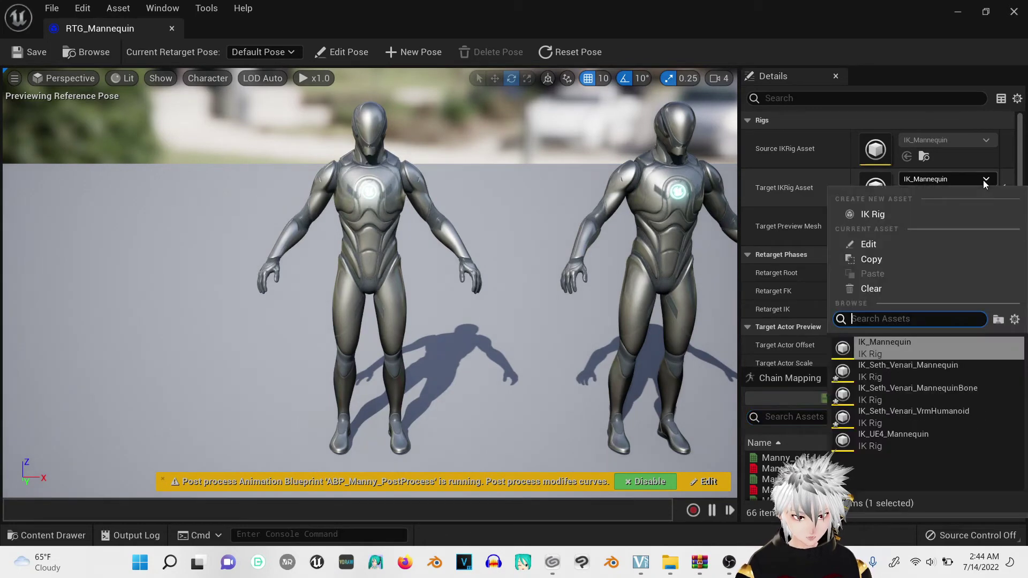
{"action": "left_click", "coordinate": [987, 180]}
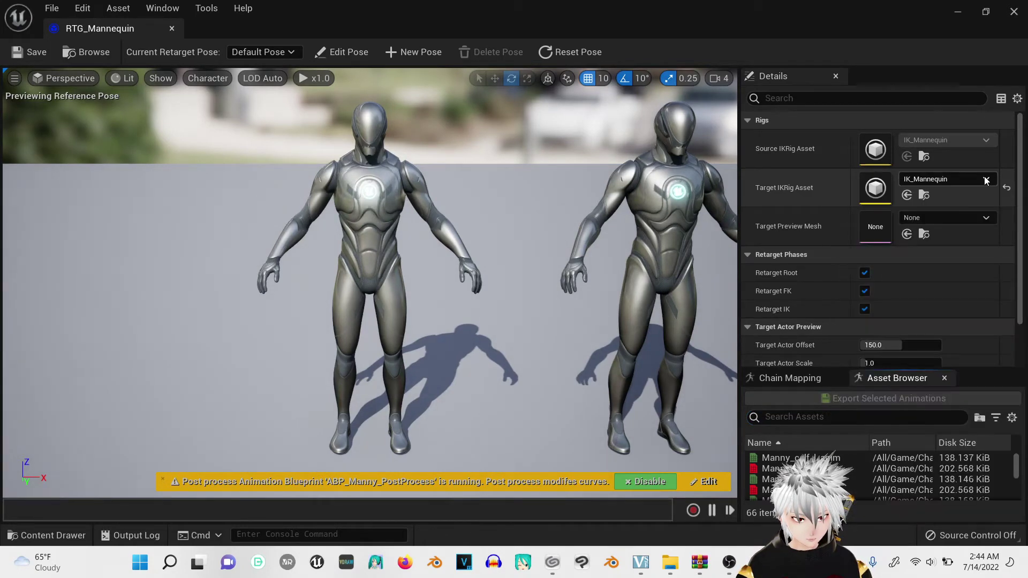
{"action": "left_click", "coordinate": [983, 180]}
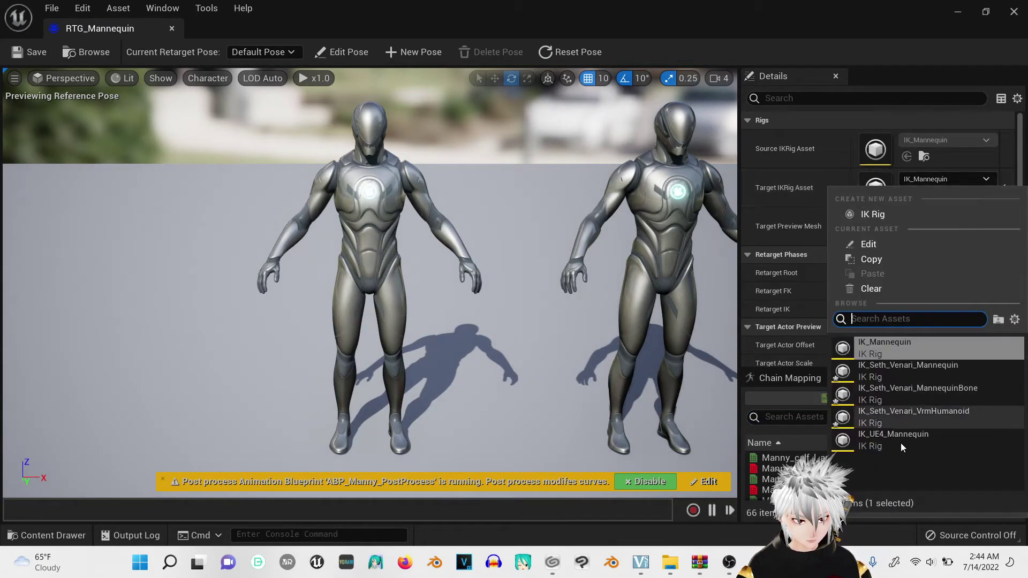
{"action": "left_click", "coordinate": [934, 365]}
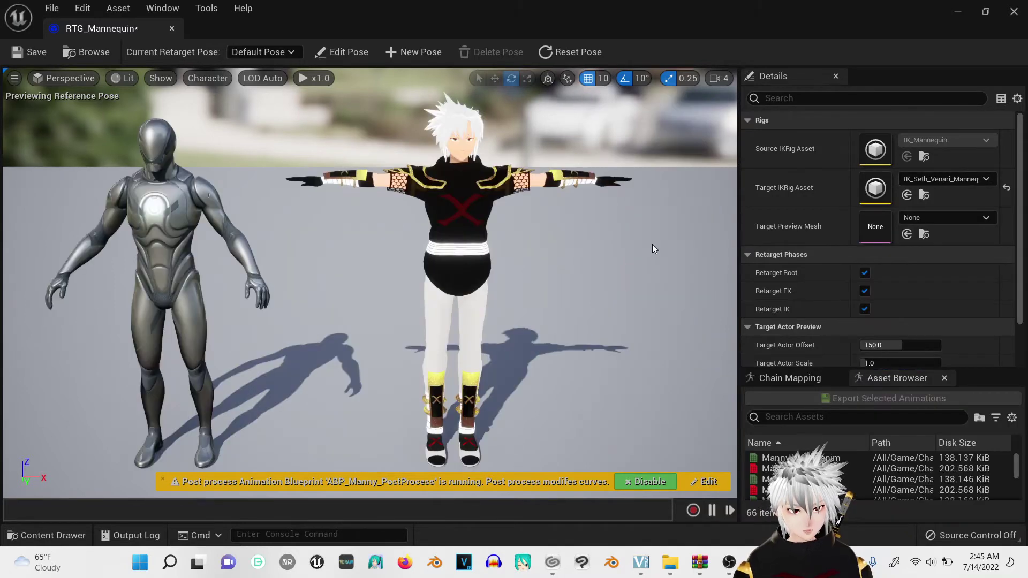
{"action": "left_click", "coordinate": [877, 345]}
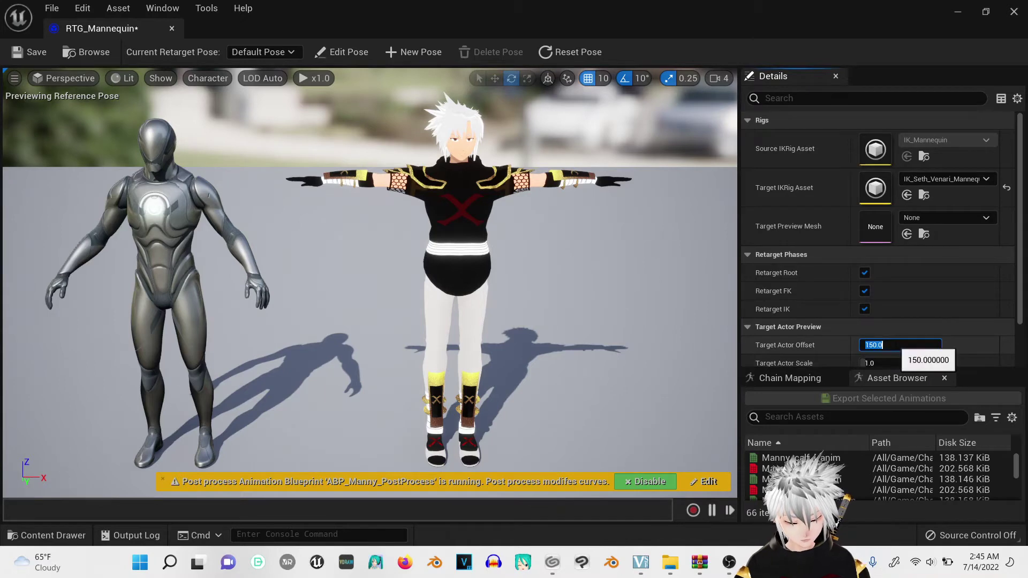
{"action": "type", "text": "0"}
{"action": "key", "text": "Return"}
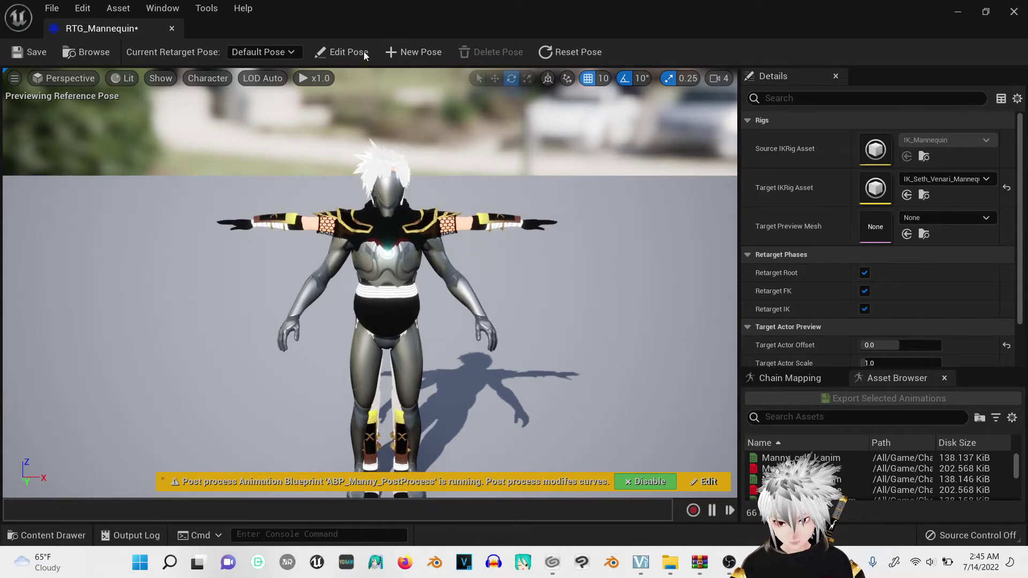
In Edit Pose mode, rotate both of the character's arms down toward the mannequin's arms
{"action": "left_click", "coordinate": [347, 52]}
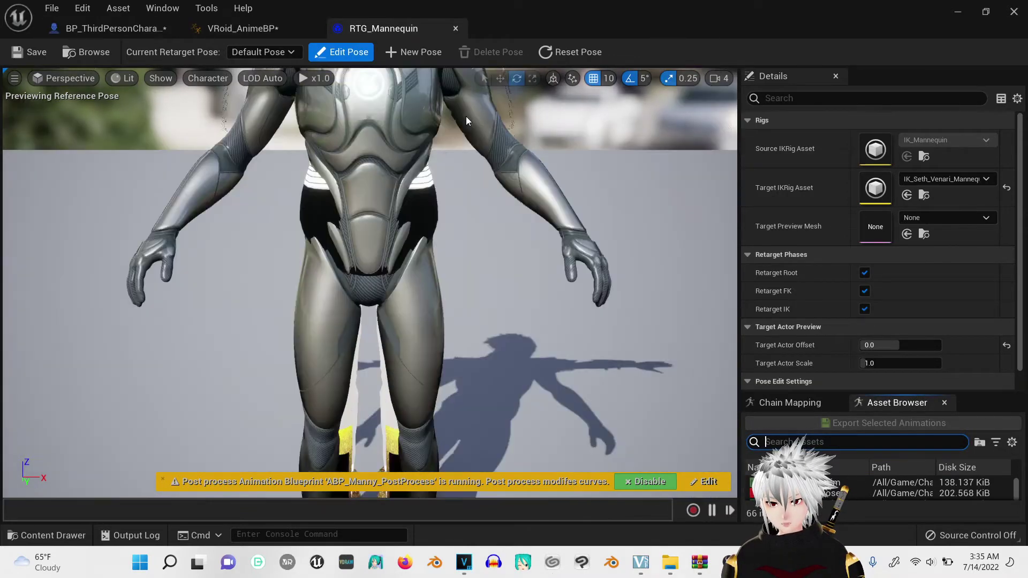
{"action": "right_click_drag", "start_coordinate": [466, 117], "coordinate": [378, 124]}
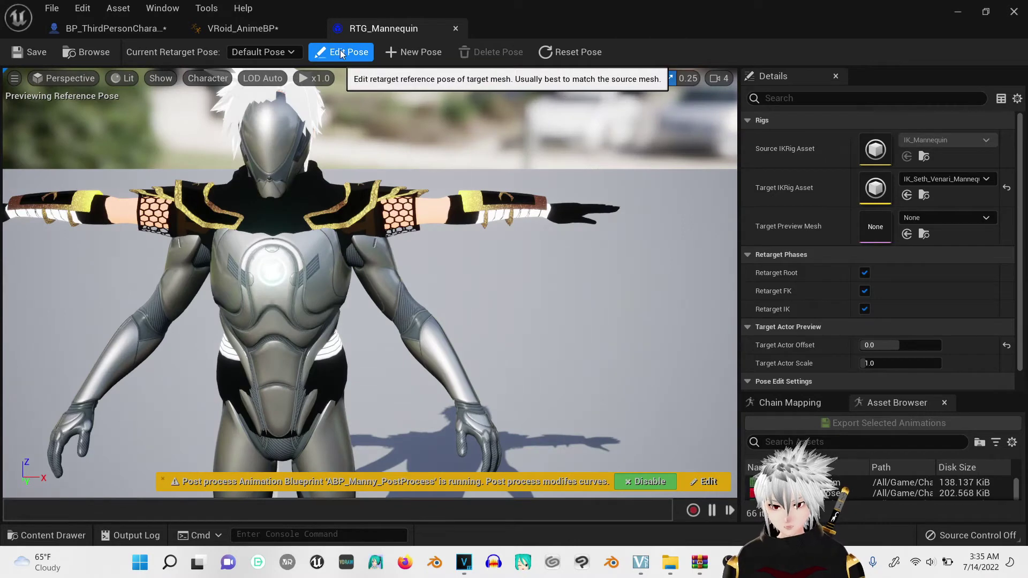
{"action": "left_click", "coordinate": [341, 52]}
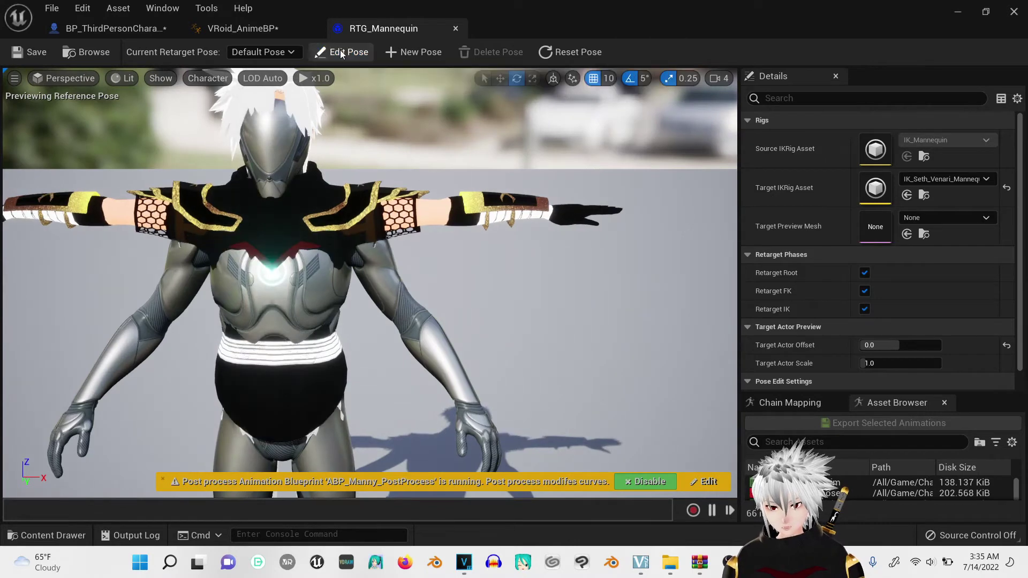
{"action": "left_click", "coordinate": [341, 53]}
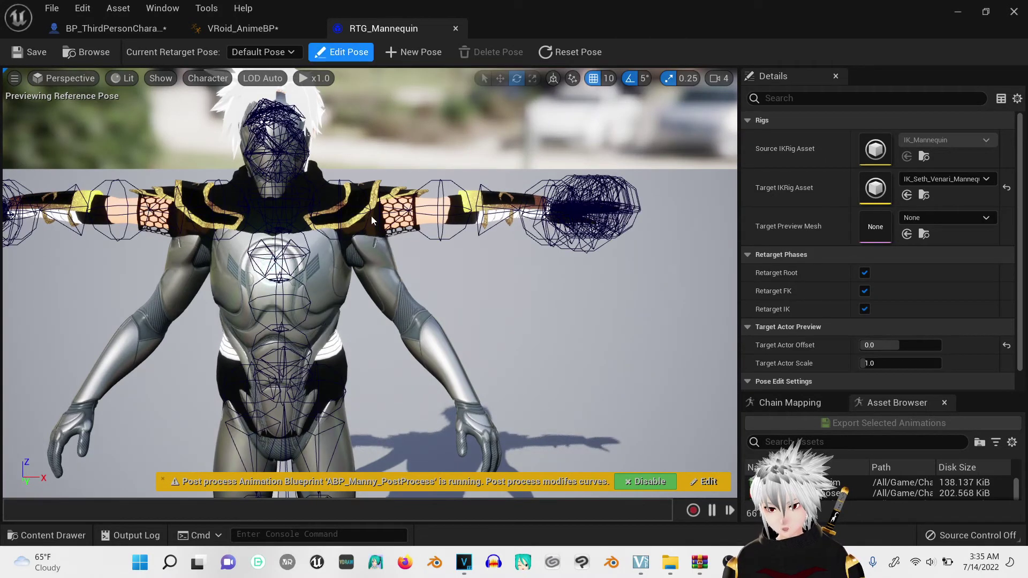
{"action": "left_click", "coordinate": [339, 182]}
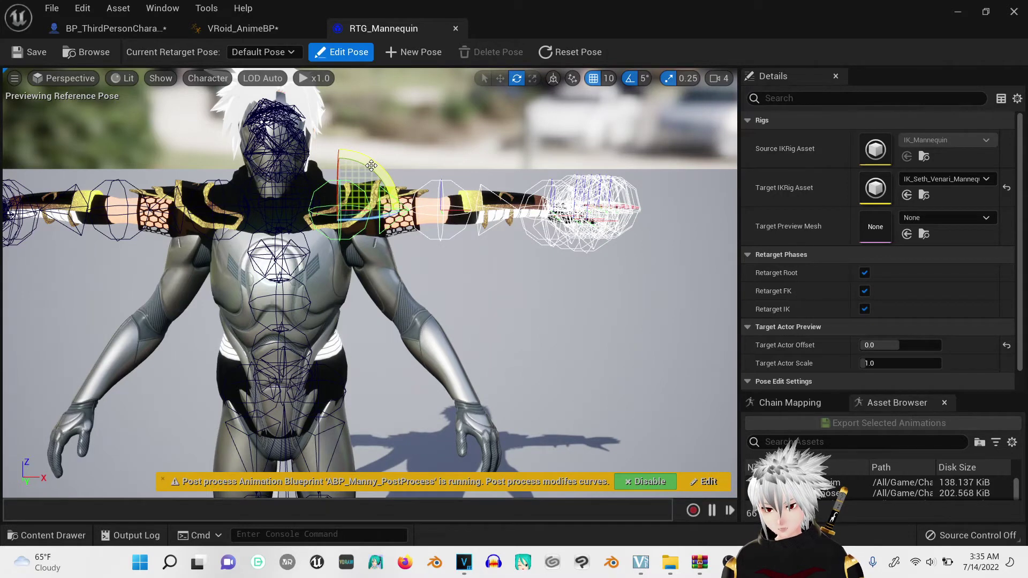
{"action": "left_click_drag", "start_coordinate": [371, 166], "coordinate": [413, 240]}
{"action": "left_click", "coordinate": [220, 181]}
{"action": "left_click", "coordinate": [219, 181]}
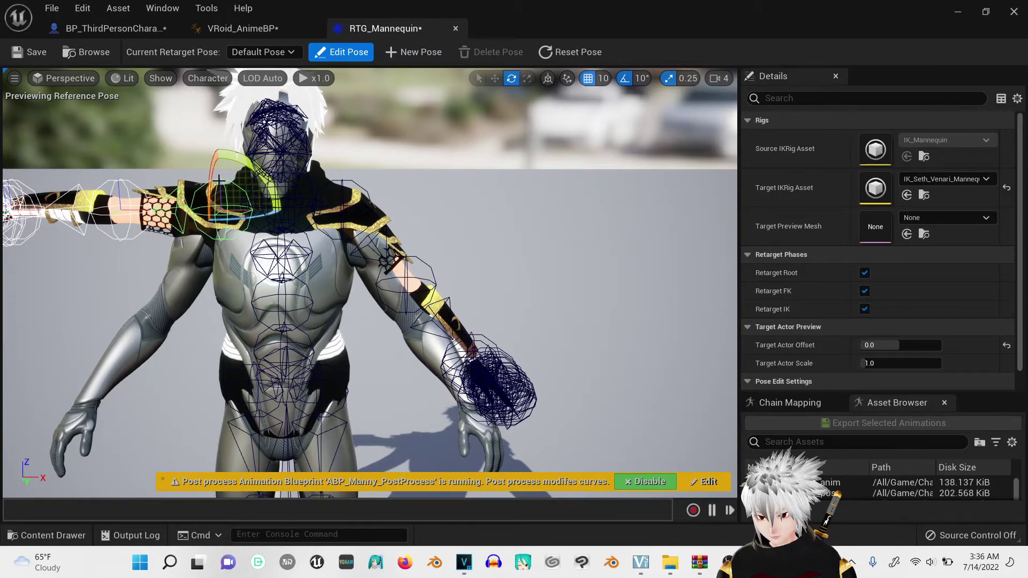
{"action": "left_click_drag", "start_coordinate": [239, 159], "coordinate": [277, 204]}
{"action": "left_click", "coordinate": [317, 150]}
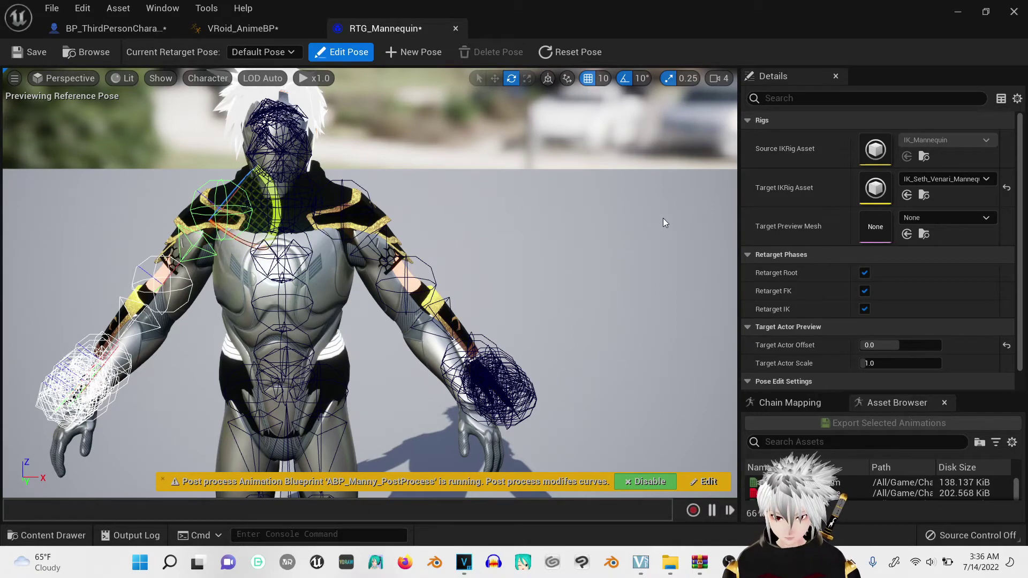
Swing the right upper arm about 30 degrees inward and further down, checking from side and front
{"action": "left_click_drag", "start_coordinate": [590, 200], "coordinate": [519, 256]}
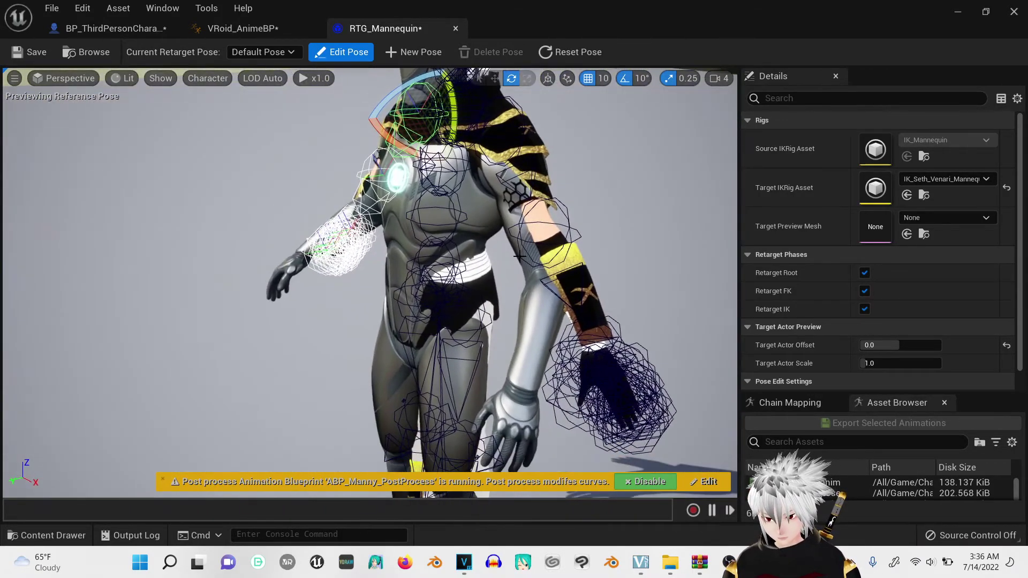
{"action": "left_click", "coordinate": [568, 224]}
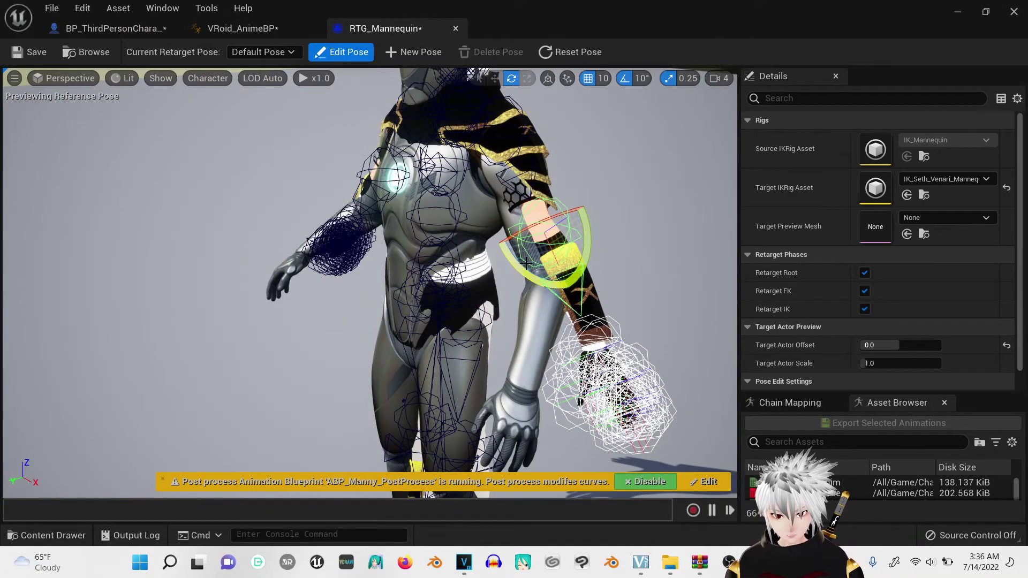
{"action": "left_click_drag", "start_coordinate": [518, 271], "coordinate": [518, 271]}
{"action": "left_click_drag", "start_coordinate": [570, 292], "coordinate": [588, 278]}
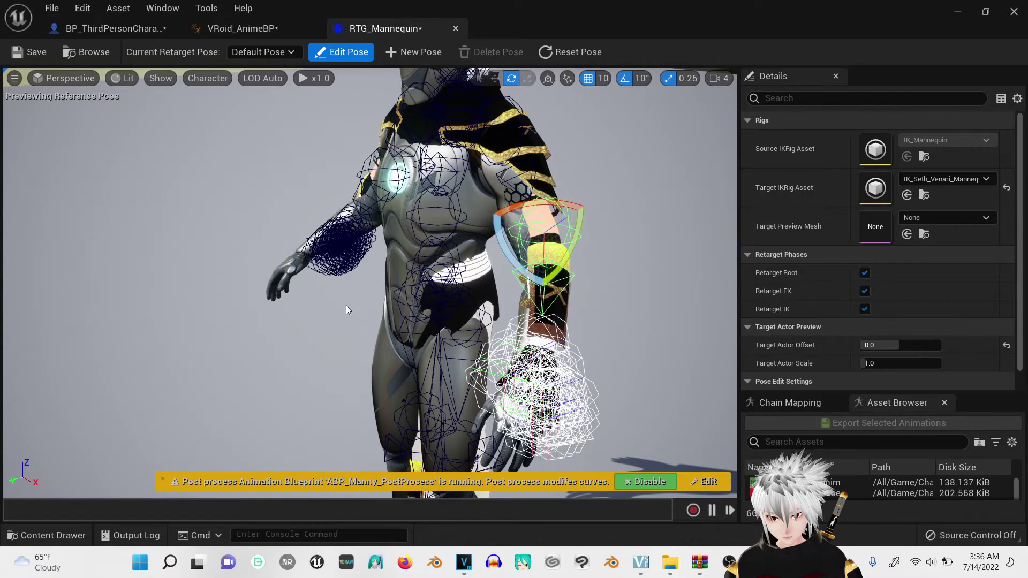
{"action": "left_click_drag", "start_coordinate": [192, 201], "coordinate": [483, 173]}
{"action": "left_click", "coordinate": [530, 215]}
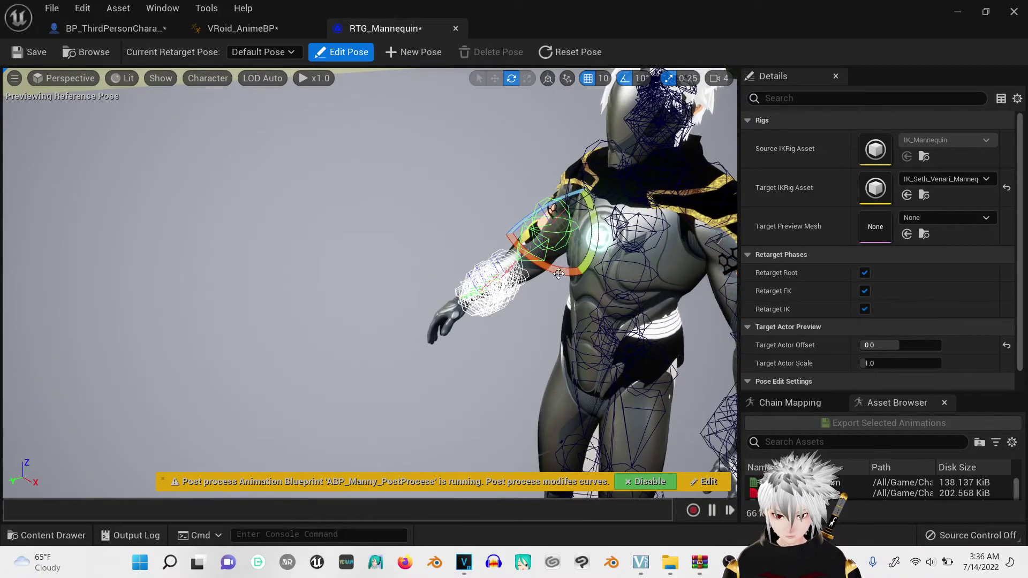
{"action": "left_click_drag", "start_coordinate": [527, 215], "coordinate": [484, 242]}
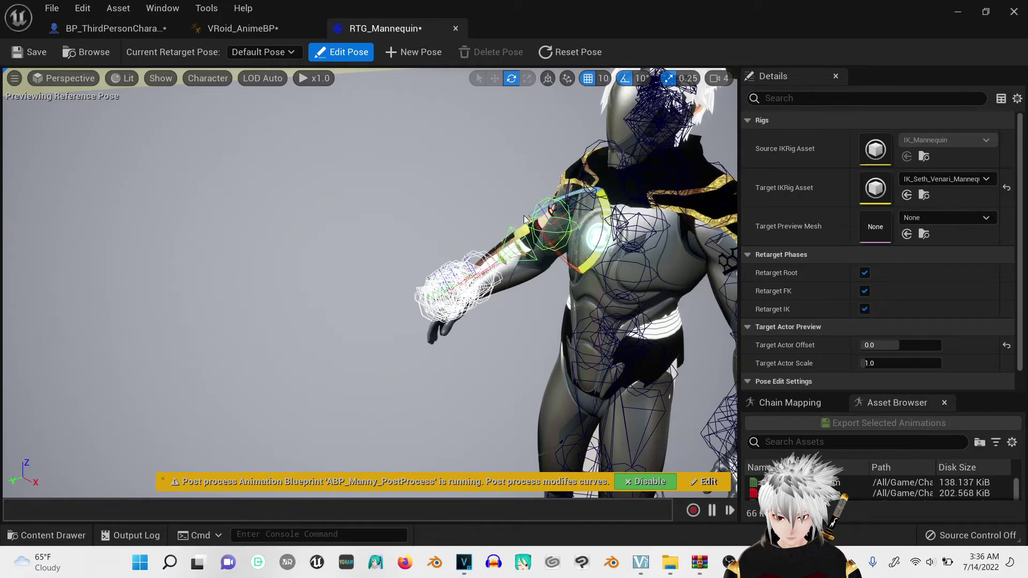
{"action": "right_click_drag", "start_coordinate": [343, 225], "coordinate": [535, 219]}
Set rotation snapping to 5° and rotate the pelvis so a leg swings outward
{"action": "left_click", "coordinate": [642, 79]}
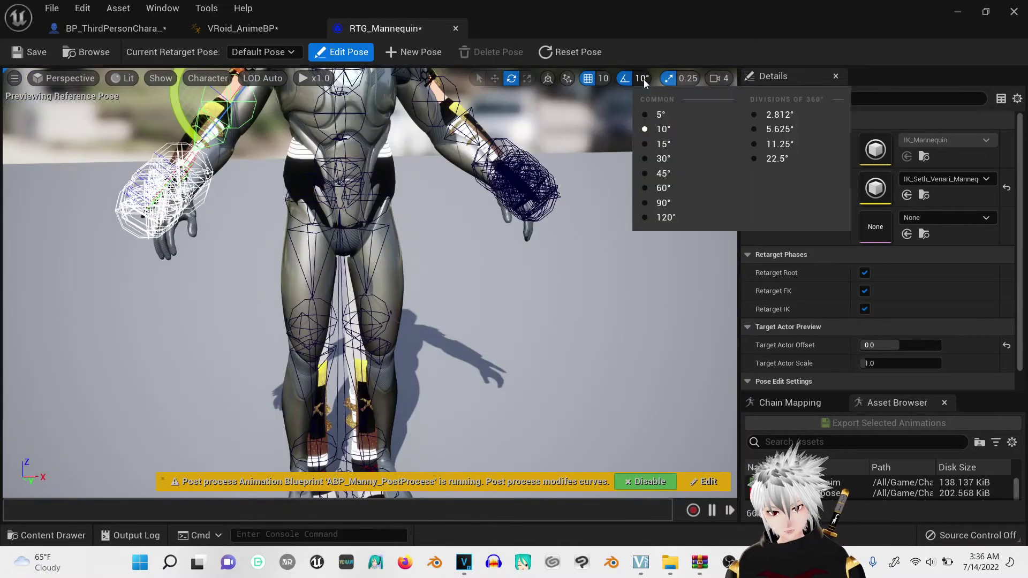
{"action": "left_click", "coordinate": [645, 115]}
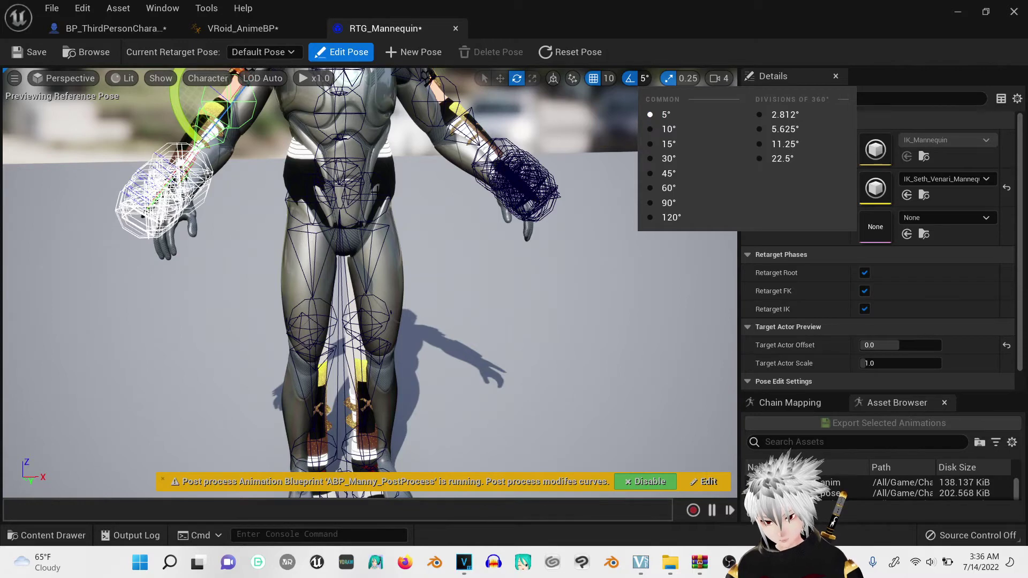
{"action": "left_click", "coordinate": [380, 192]}
{"action": "left_click_drag", "start_coordinate": [379, 193], "coordinate": [416, 199]}
Swing the viewer's-left thigh outward at the hip and finish editing the retarget pose
{"action": "key", "text": "Escape"}
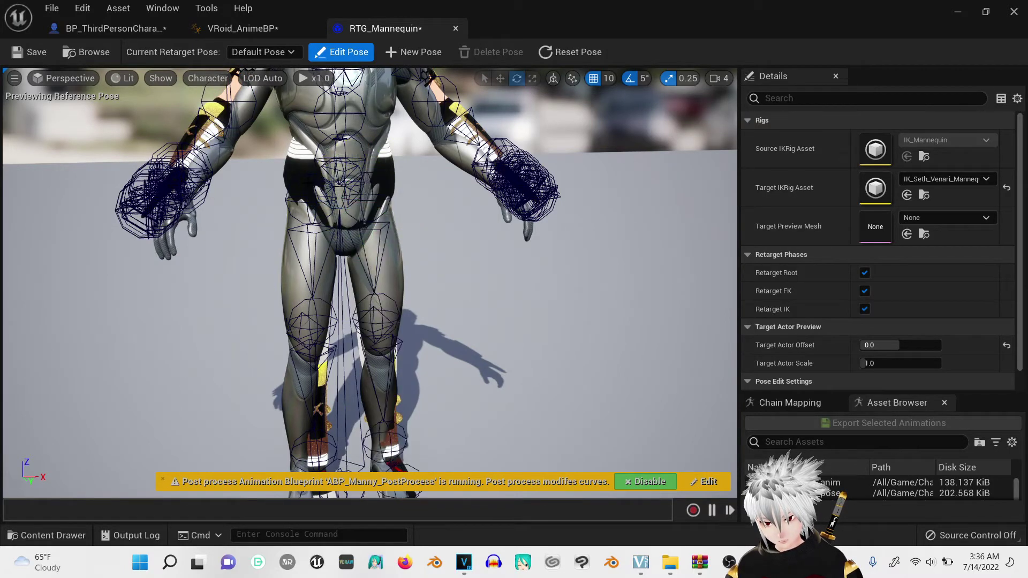
{"action": "left_click", "coordinate": [312, 241]}
{"action": "left_click_drag", "start_coordinate": [268, 157], "coordinate": [283, 178]}
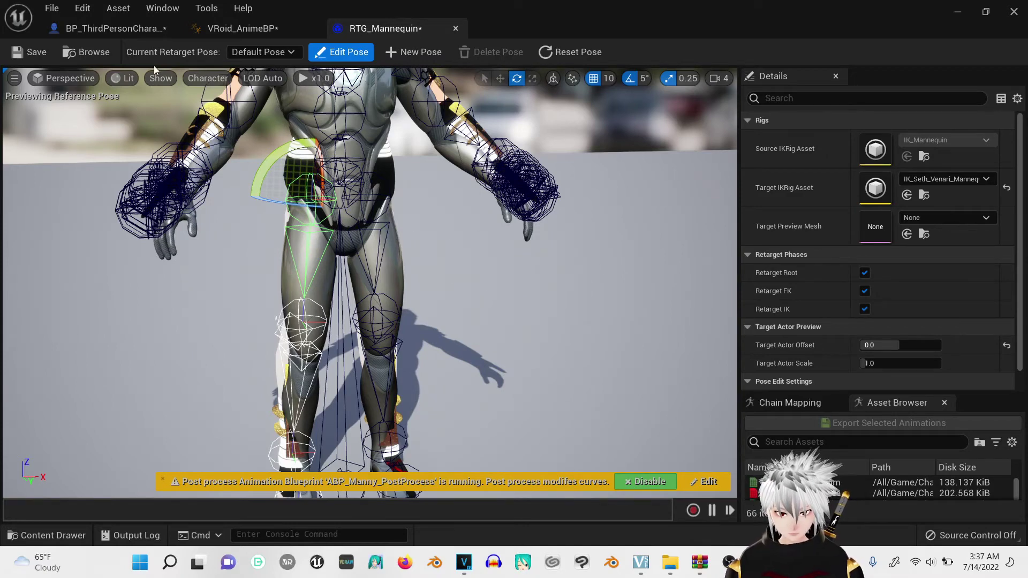
{"action": "left_click", "coordinate": [355, 51]}
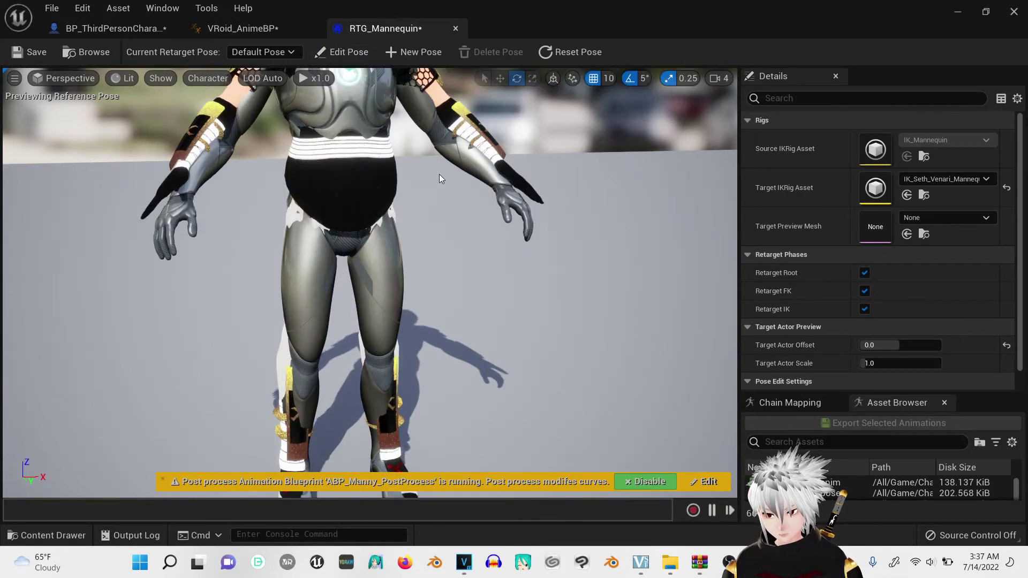
Set Target Actor Offset to 150, save the retargeter, and go back to the level editor
{"action": "left_click", "coordinate": [905, 346]}
{"action": "type", "text": "150"}
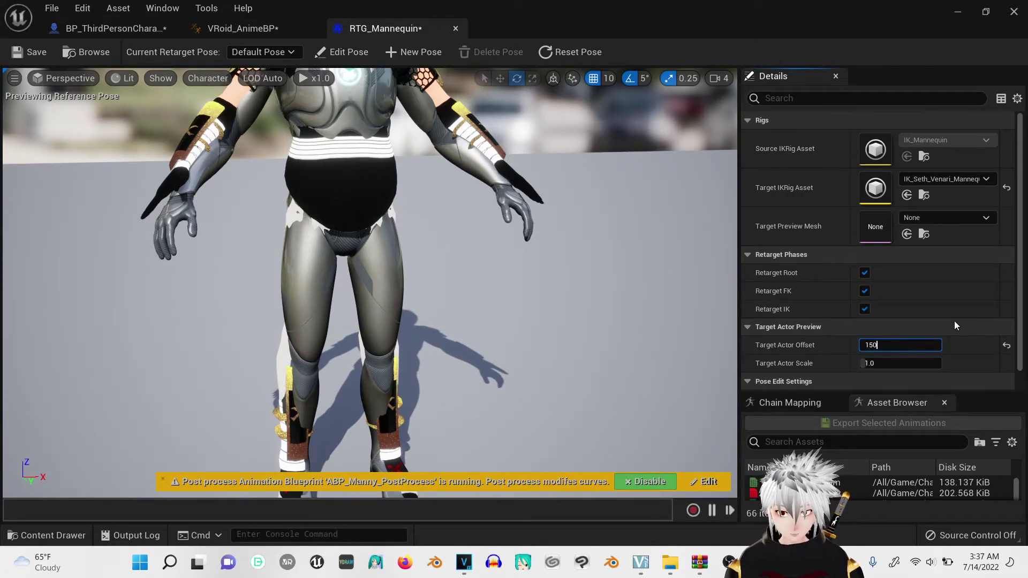
{"action": "key", "text": "Return"}
{"action": "key", "text": "f"}
{"action": "left_click", "coordinate": [29, 52]}
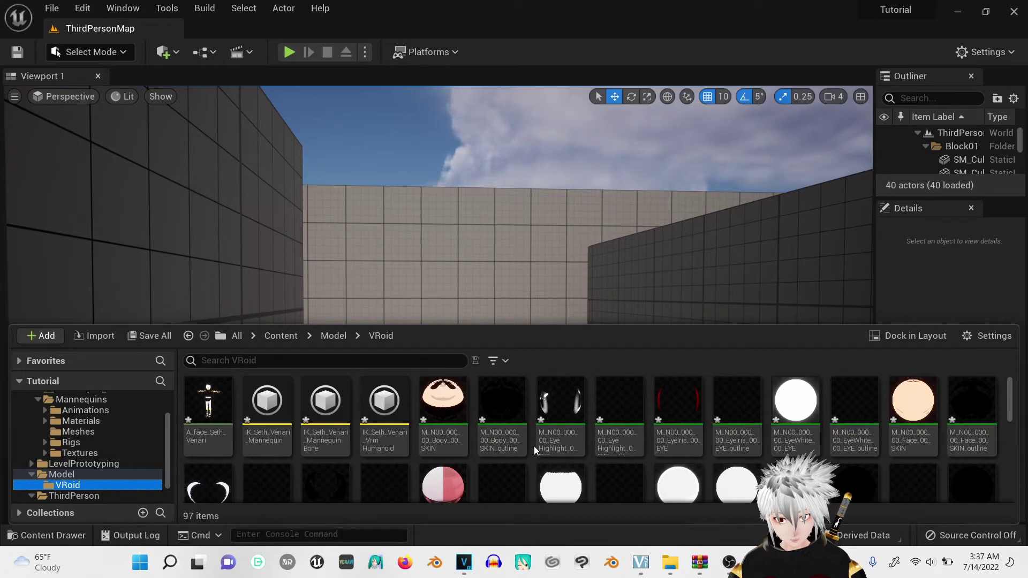
Cancel a new Animation Blueprint dialog and open VRoid_AnimeBP from the VRoid folder
{"action": "right_click", "coordinate": [533, 445]}
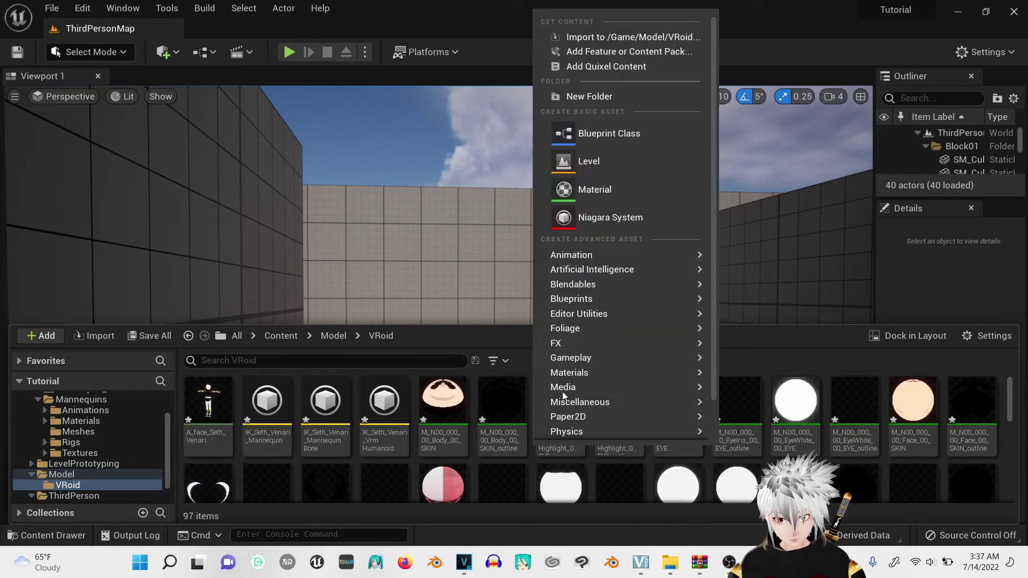
{"action": "mouse_move", "coordinate": [608, 254]}
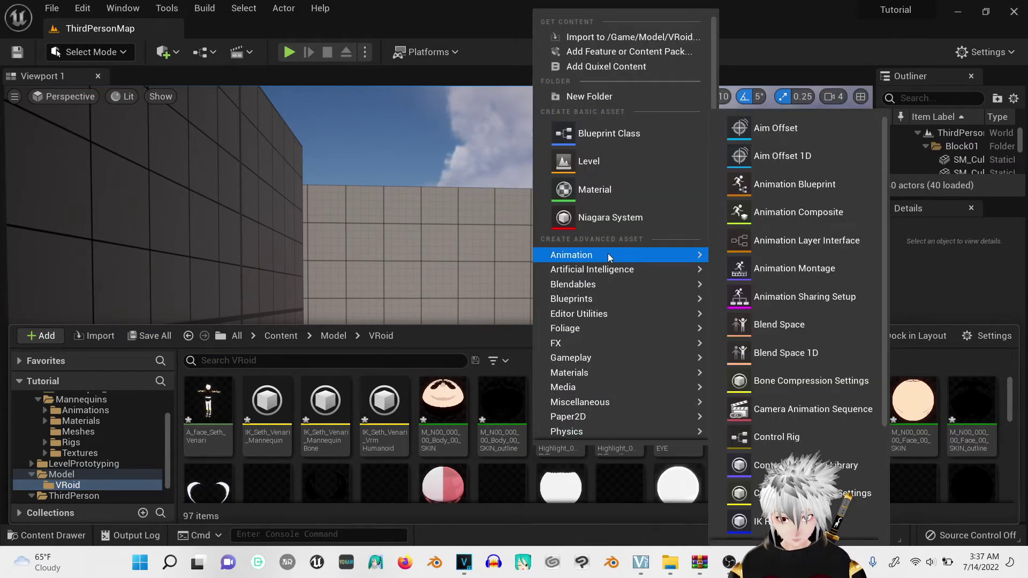
{"action": "left_click", "coordinate": [795, 183]}
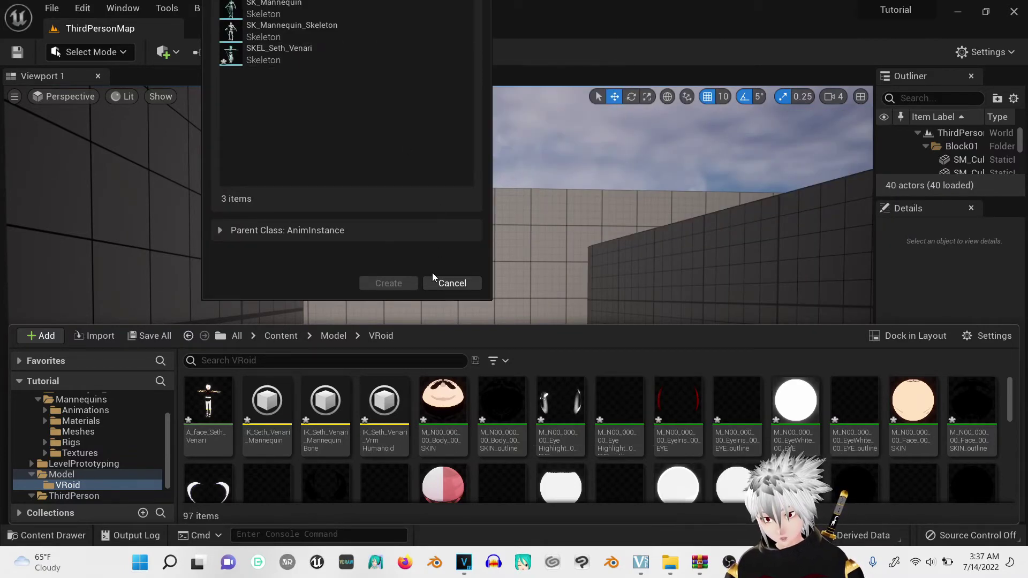
{"action": "left_click", "coordinate": [446, 284]}
{"action": "scroll", "coordinate": [914, 468], "scroll_direction": "down", "scroll_amount": 10}
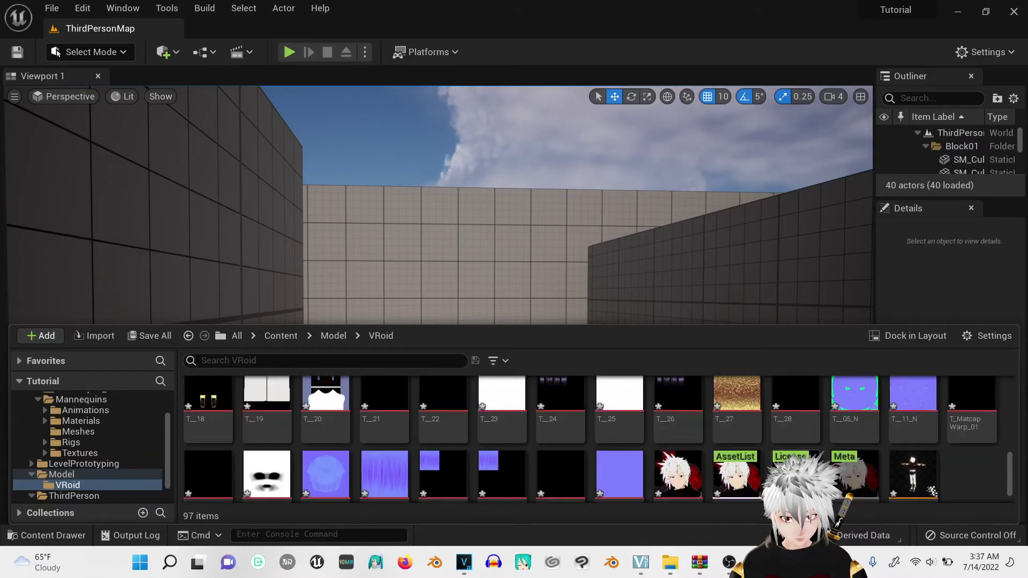
{"action": "double_click", "coordinate": [920, 454]}
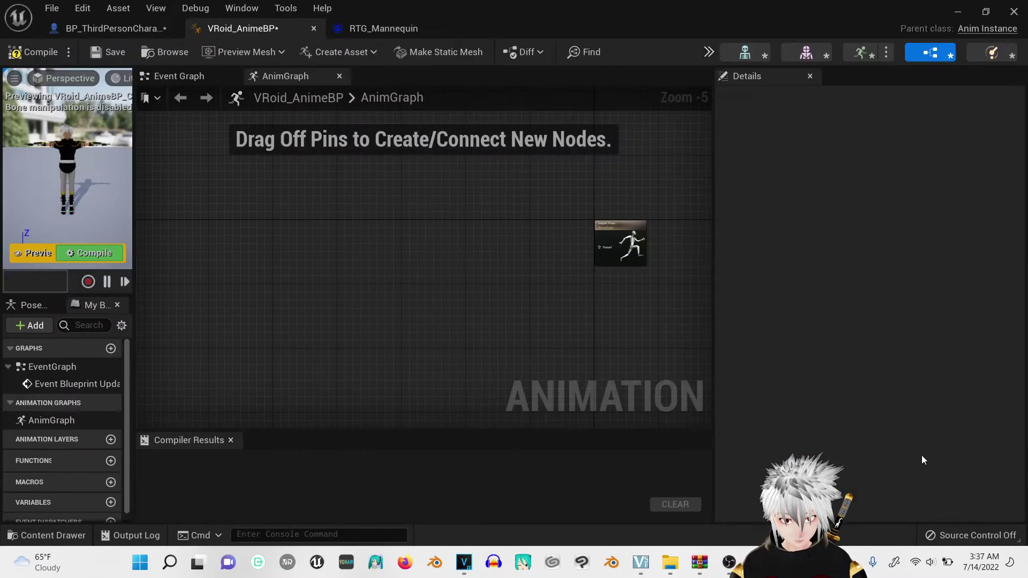
Add Retarget Pose From Mesh and VrmSpringBone nodes, feeding the retargeted pose into VrmSpringBone
{"action": "right_click", "coordinate": [441, 231]}
{"action": "type", "text": "retar"}
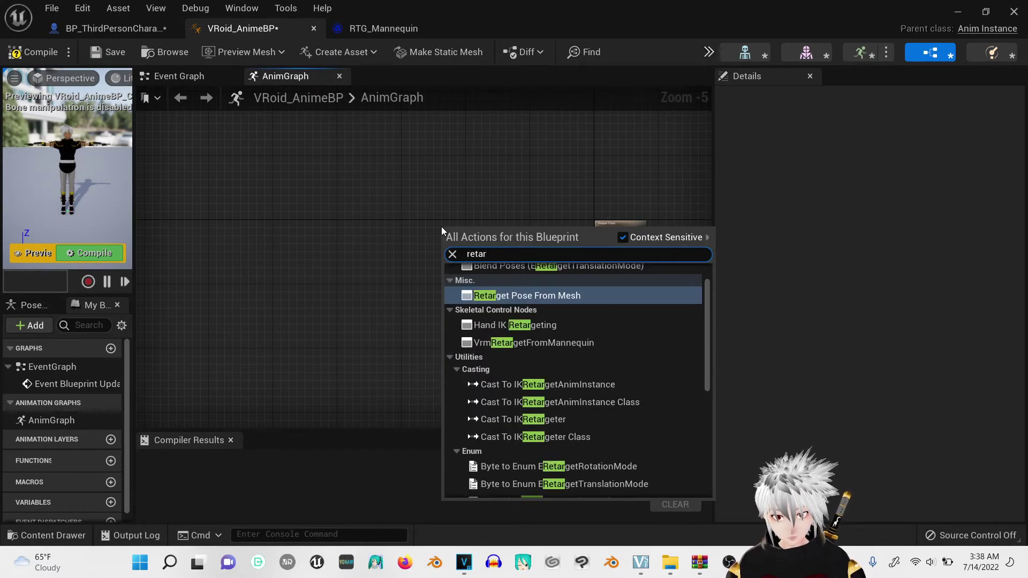
{"action": "left_click", "coordinate": [510, 296]}
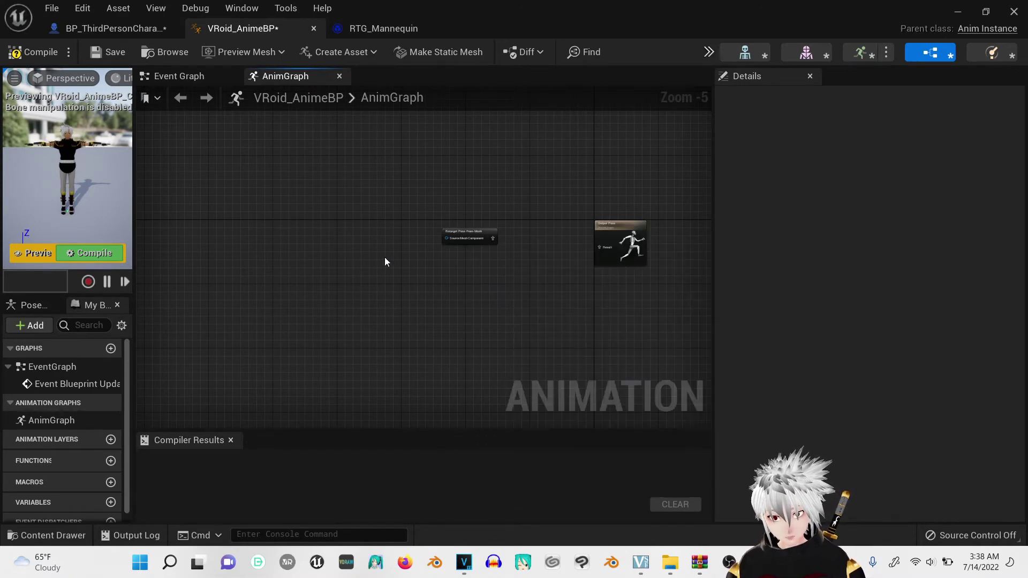
{"action": "right_click", "coordinate": [523, 243]}
{"action": "type", "text": "vrm"}
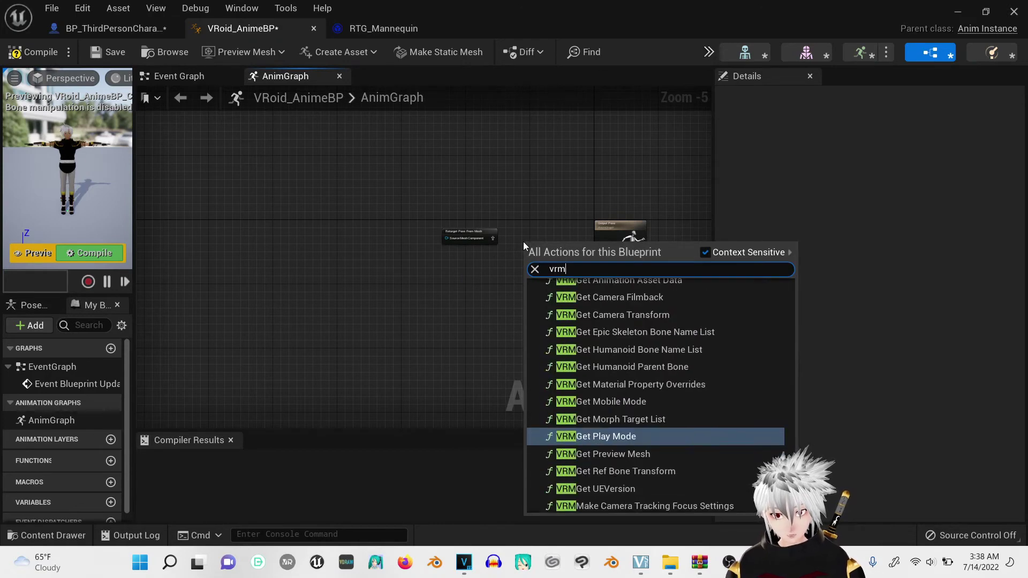
{"action": "type", "text": "sp"}
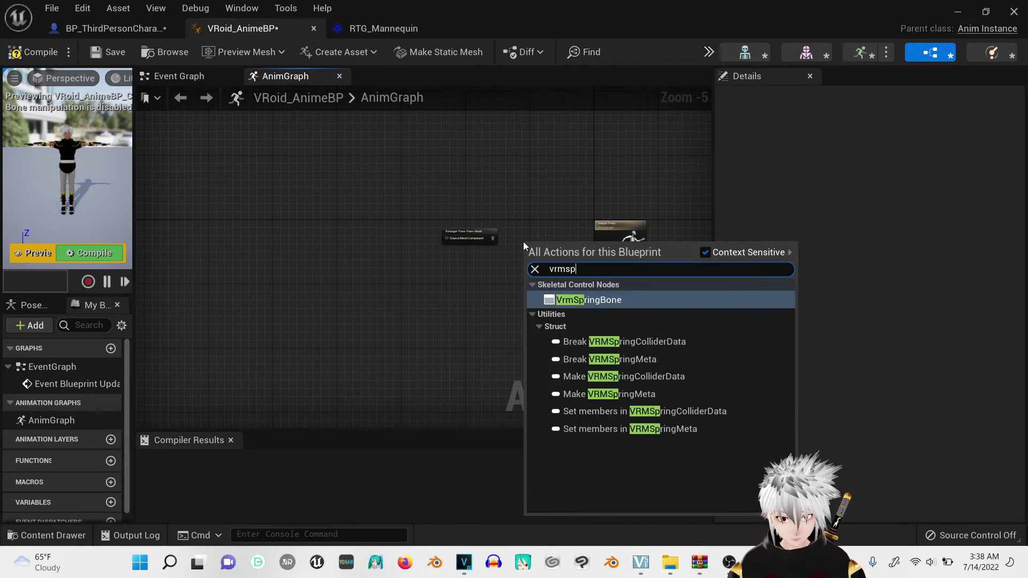
{"action": "left_click", "coordinate": [587, 300]}
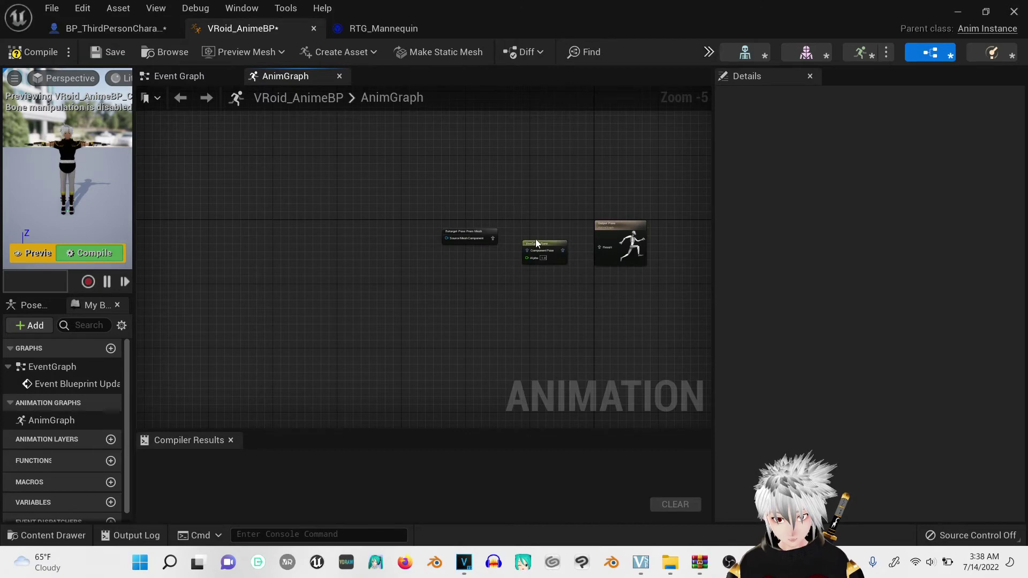
{"action": "left_click_drag", "start_coordinate": [493, 238], "coordinate": [602, 246]}
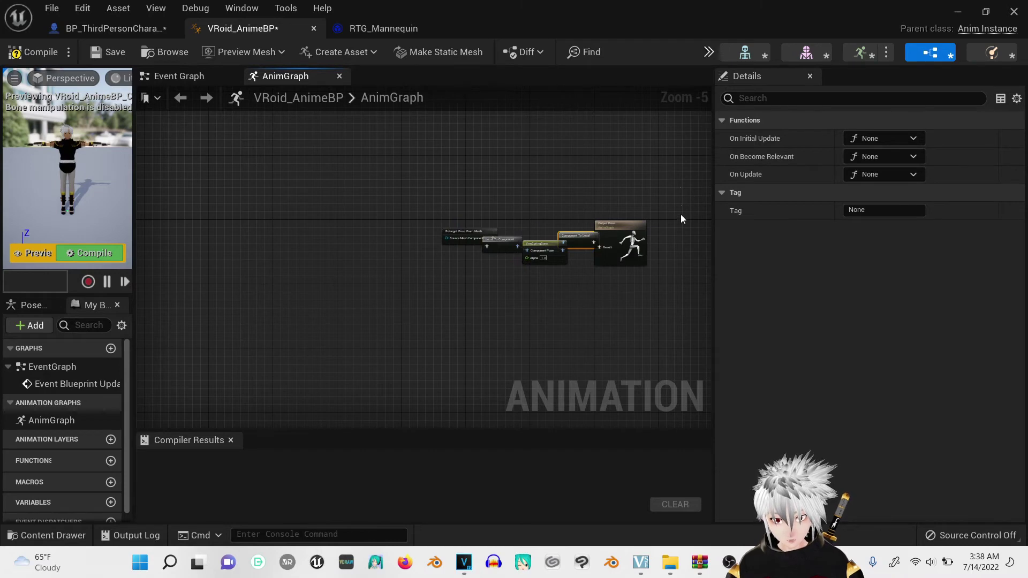
Straighten all AnimGraph nodes into one row, spacing them out toward Output Pose
{"action": "left_click_drag", "start_coordinate": [680, 188], "coordinate": [438, 288]}
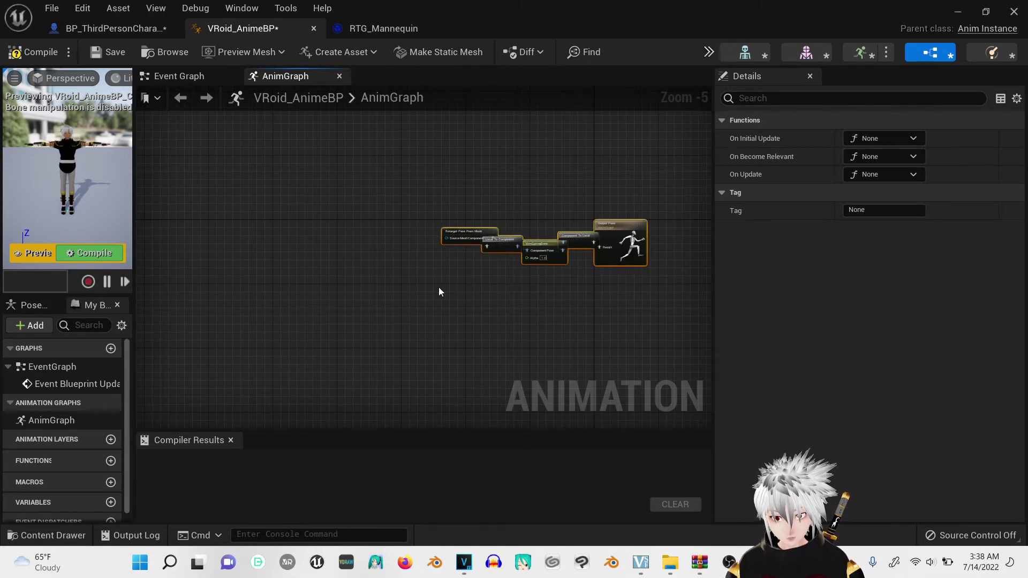
{"action": "key", "text": "q"}
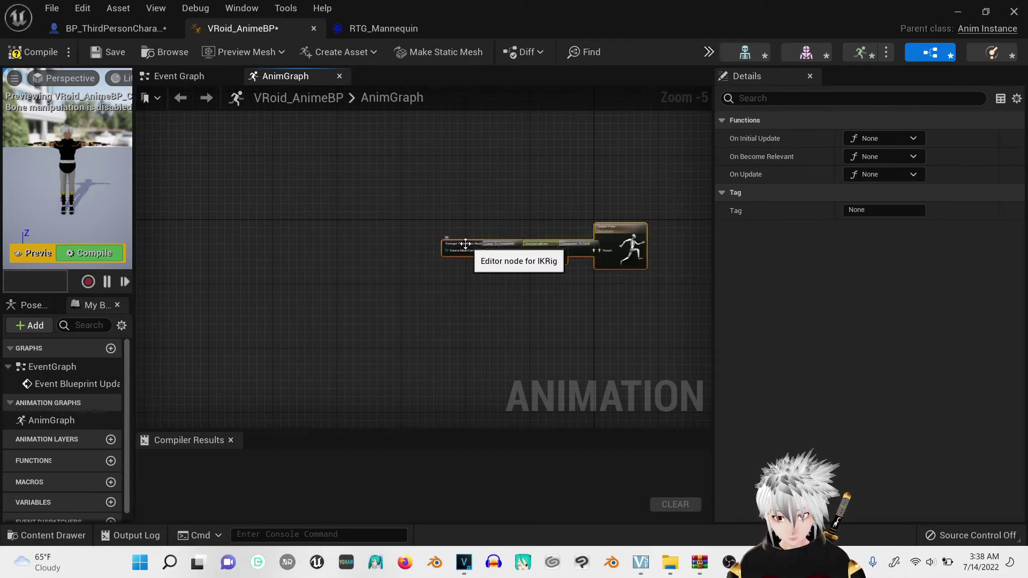
{"action": "left_click_drag", "start_coordinate": [465, 243], "coordinate": [333, 249]}
{"action": "mouse_move", "coordinate": [430, 248]}
{"action": "left_mouse_down"}
{"action": "mouse_move", "coordinate": [410, 252]}
{"action": "mouse_move", "coordinate": [439, 250]}
{"action": "left_mouse_up"}
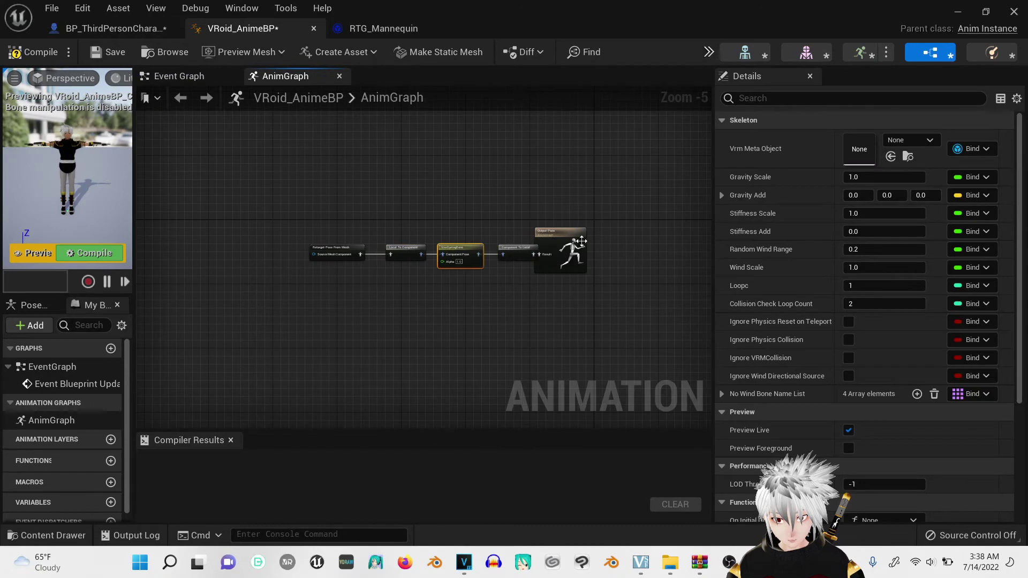
{"action": "left_click_drag", "start_coordinate": [582, 241], "coordinate": [617, 242]}
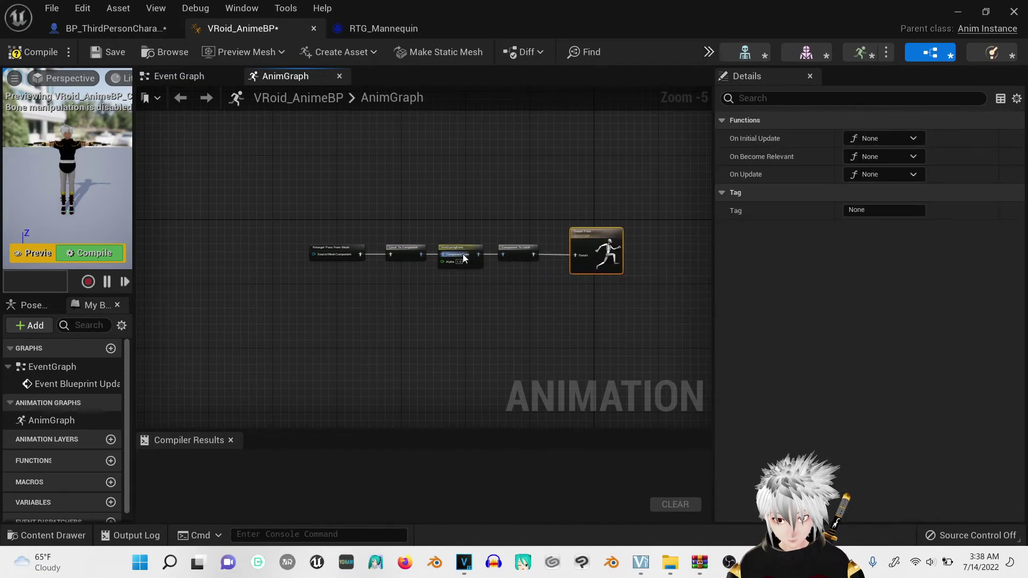
Set the Retarget Pose From Mesh node's IKRetargeter Asset to RTG_Mannequin
{"action": "left_click", "coordinate": [324, 251]}
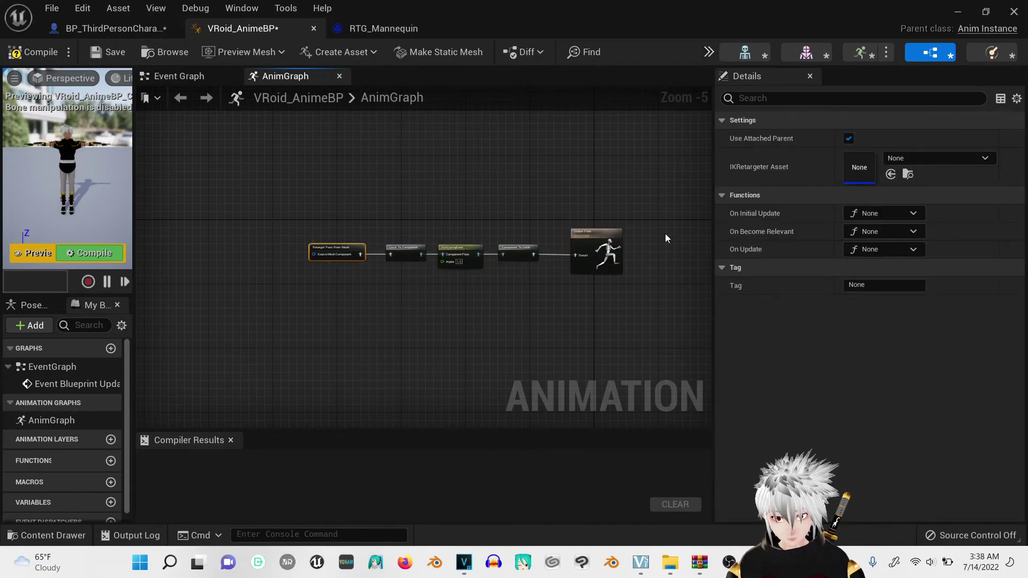
{"action": "left_click", "coordinate": [943, 157]}
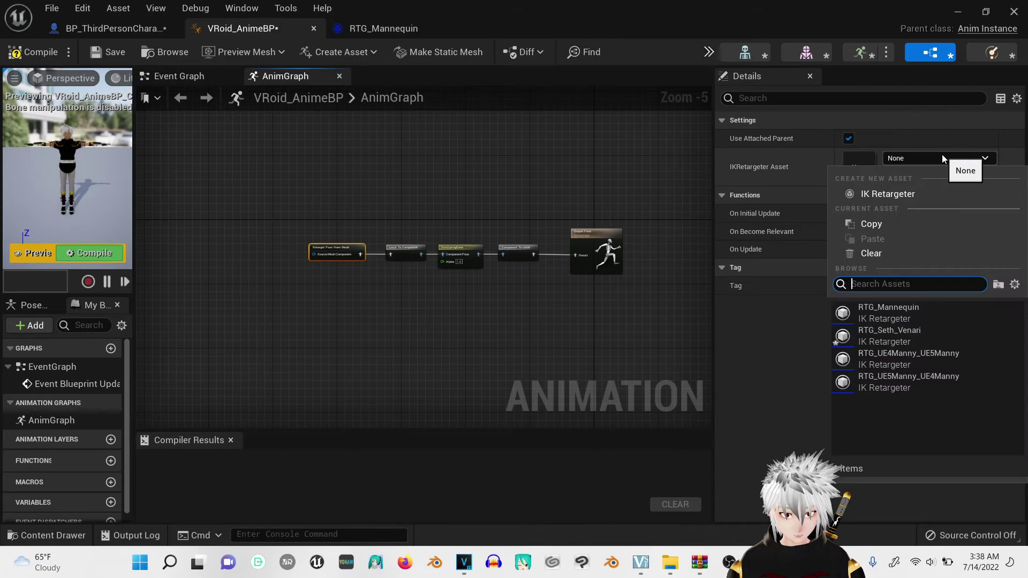
{"action": "left_click", "coordinate": [878, 314]}
Assign the character's VRM meta object to the VrmSpringBone node and compile the blueprint
{"action": "left_click", "coordinate": [464, 256]}
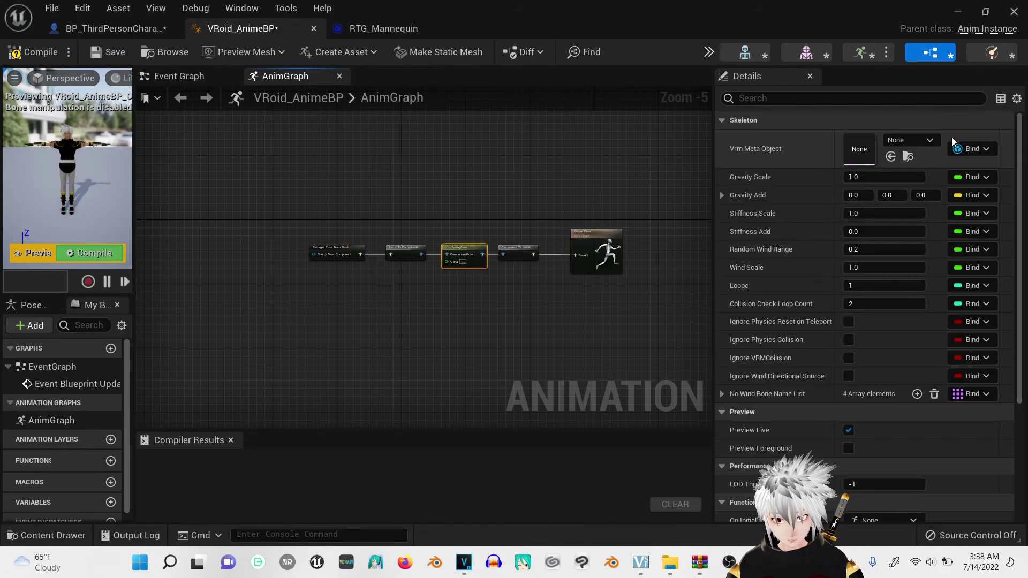
{"action": "left_click", "coordinate": [911, 139]}
{"action": "left_click", "coordinate": [905, 265]}
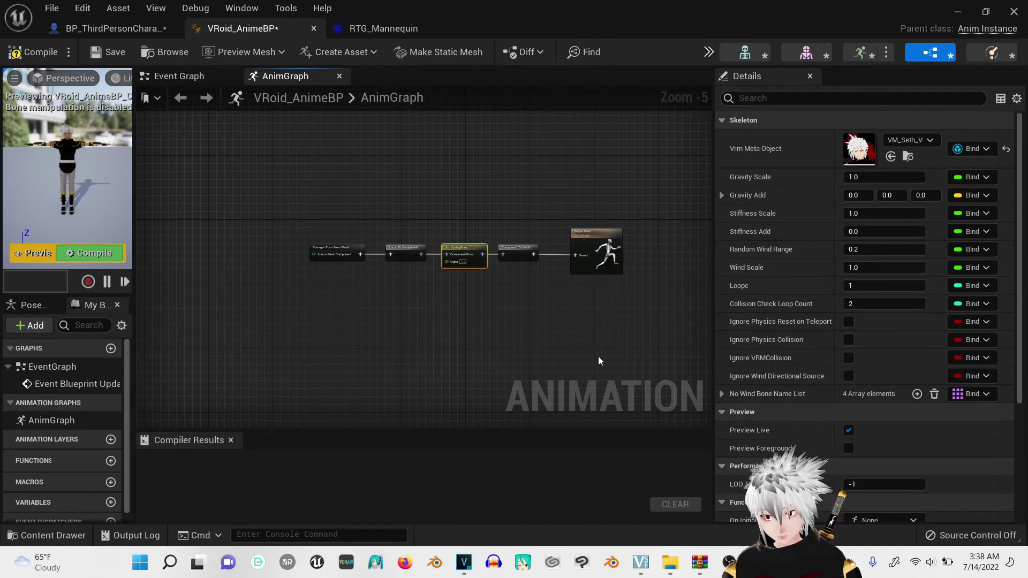
{"action": "left_click", "coordinate": [34, 52]}
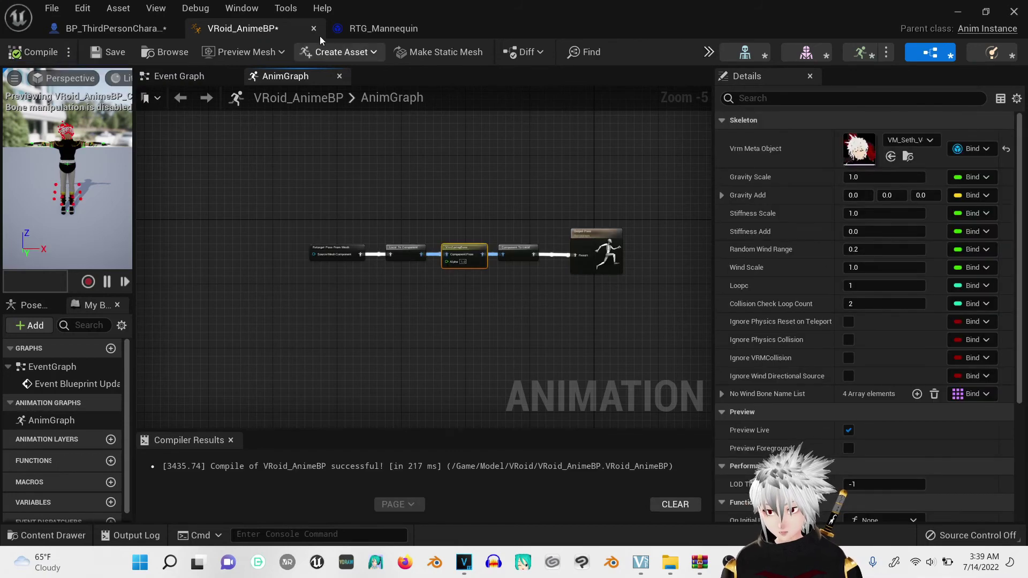
Open BP_ThirdPersonCharacter from the ThirdPerson Blueprints folder
{"action": "key", "text": "alt+Tab"}
{"action": "left_click", "coordinate": [47, 535]}
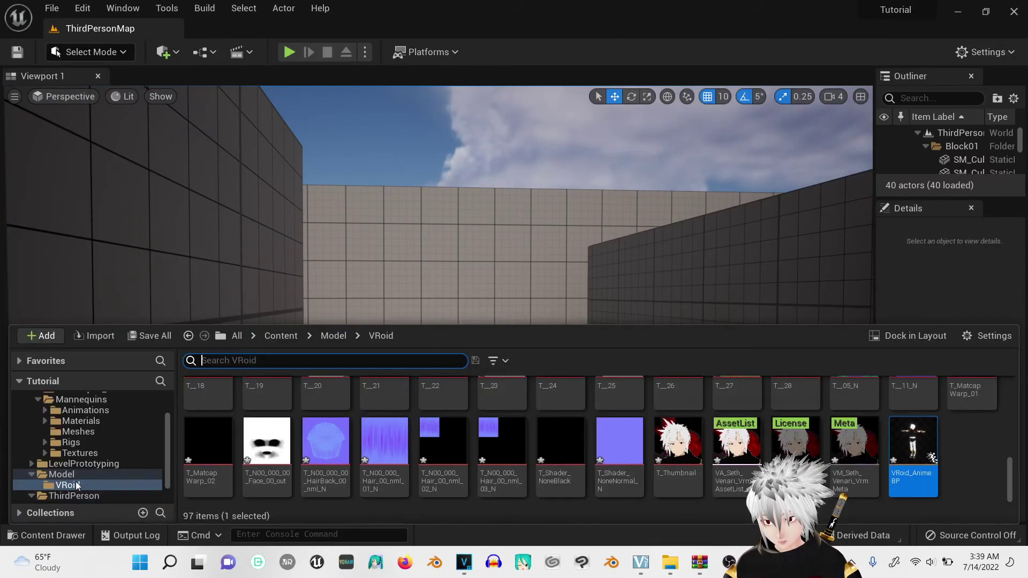
{"action": "left_click", "coordinate": [32, 496]}
{"action": "left_click", "coordinate": [77, 485]}
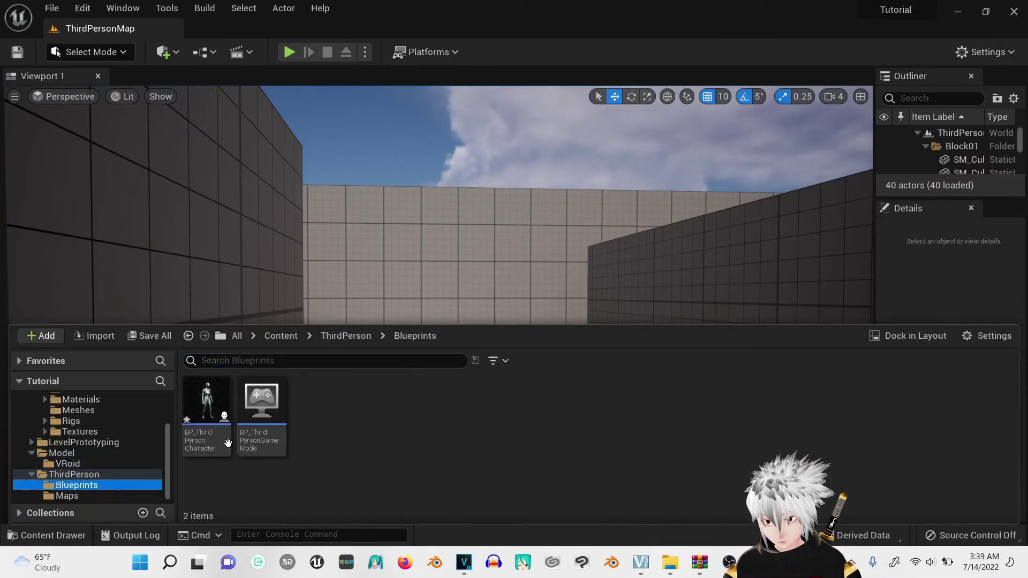
{"action": "double_click", "coordinate": [202, 416]}
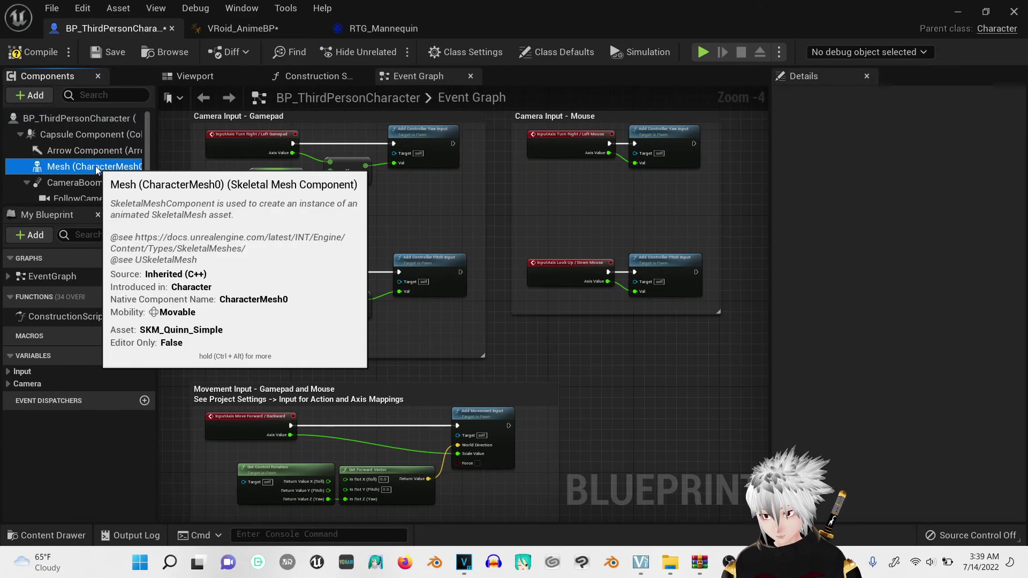
Add a Skeletal Mesh component under Mesh named VRoidSkeletalMesh
{"action": "left_click", "coordinate": [30, 95]}
{"action": "type", "text": "skele"}
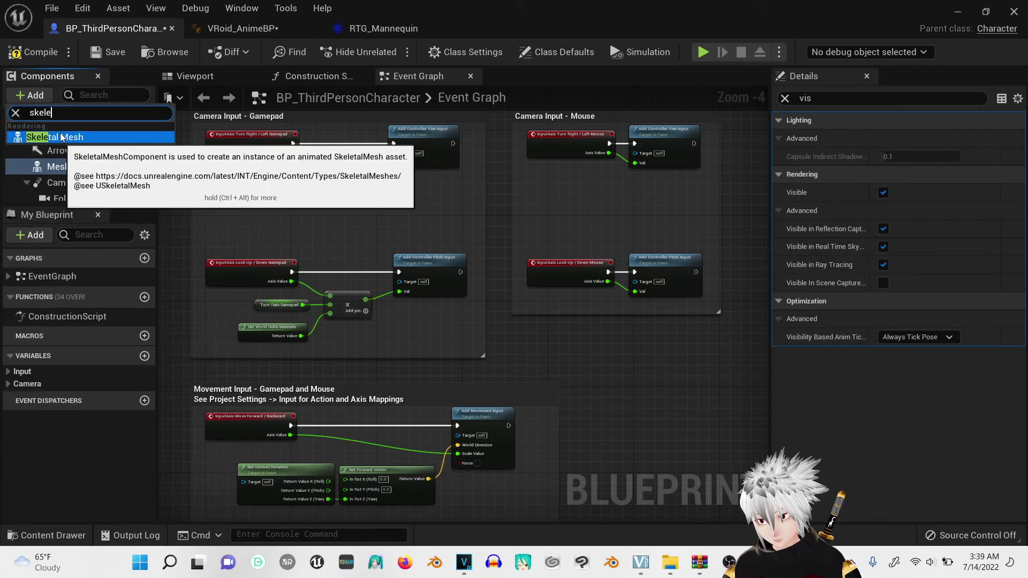
{"action": "left_click", "coordinate": [61, 138]}
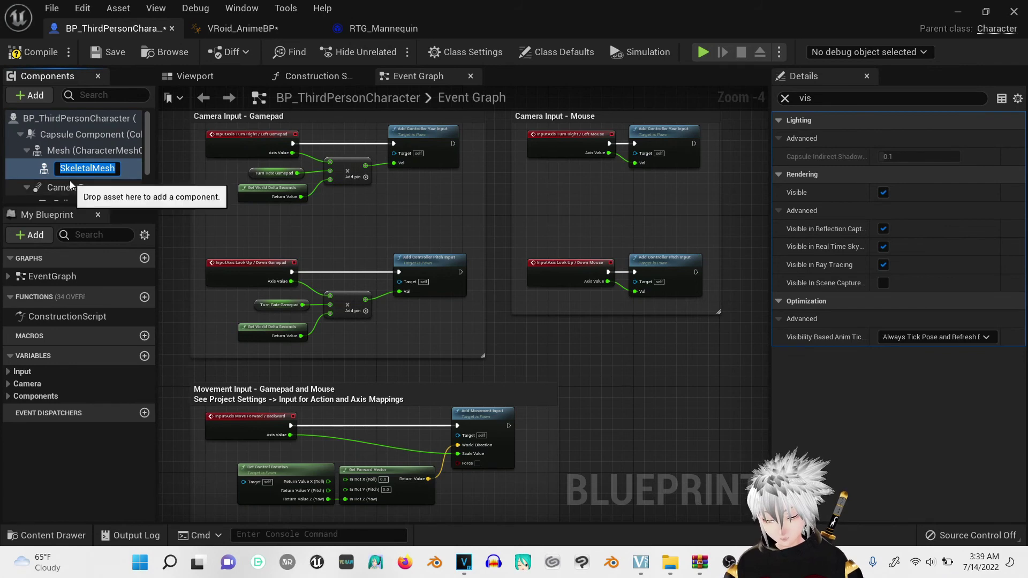
{"action": "type", "text": "VRoidSkeletalMesh"}
{"action": "key", "text": "Return"}
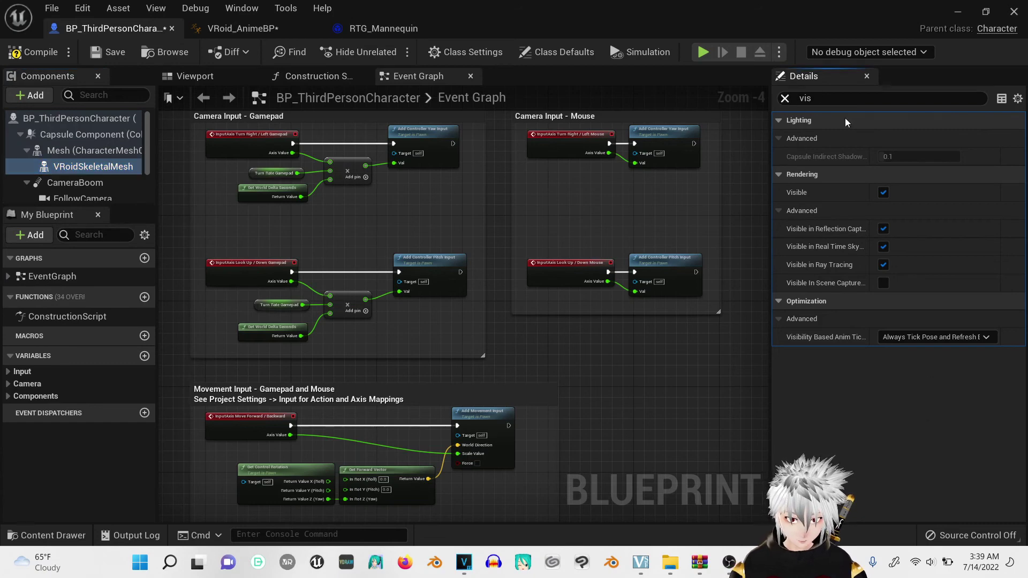
Give VRoidSkeletalMesh the VRoid_AnimeBP anim class and the VRoid character skeletal mesh
{"action": "left_click", "coordinate": [785, 98]}
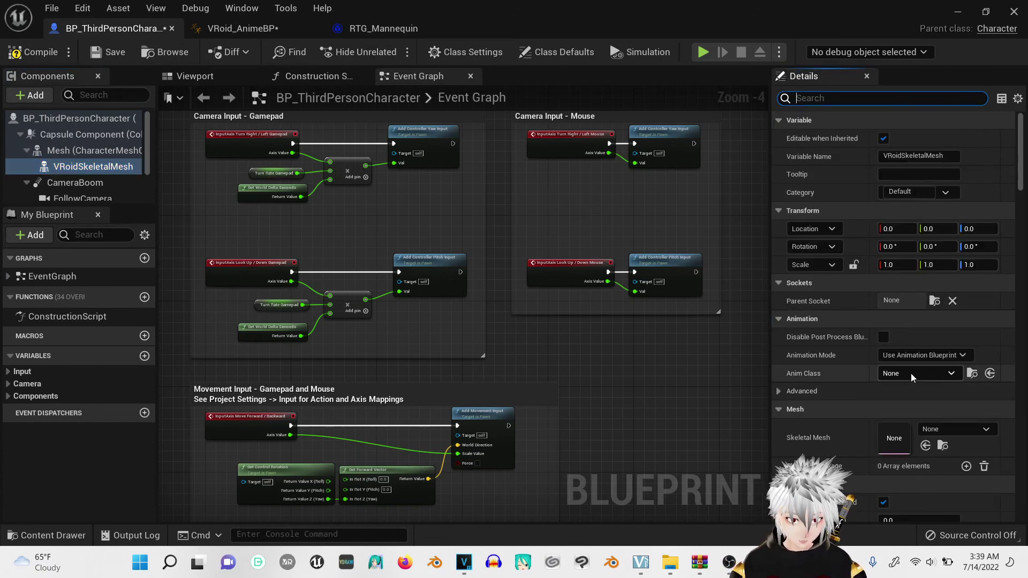
{"action": "left_click", "coordinate": [913, 374]}
{"action": "scroll", "coordinate": [782, 456], "scroll_direction": "down", "scroll_amount": 3}
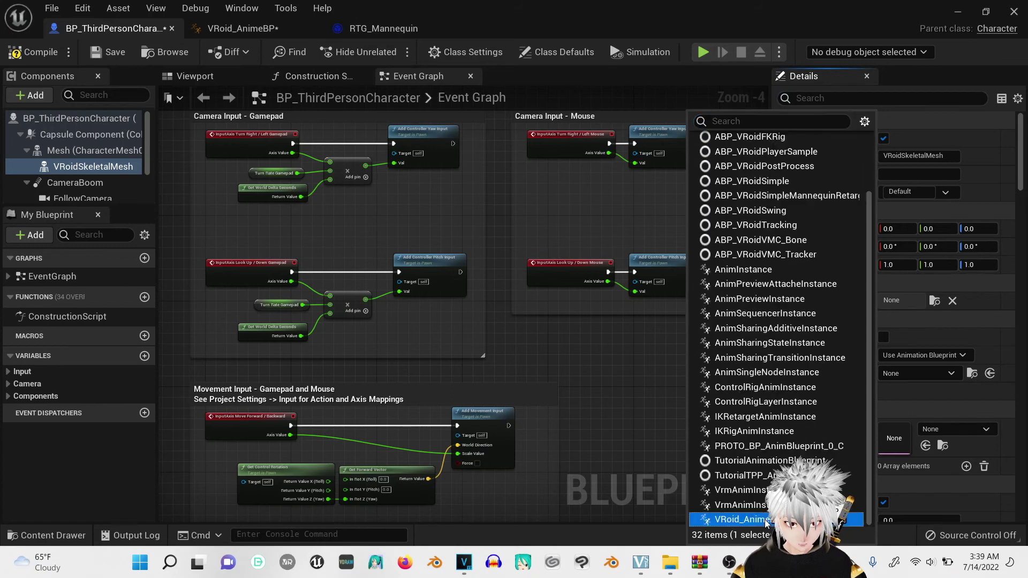
{"action": "left_click", "coordinate": [750, 520]}
{"action": "scroll", "coordinate": [875, 418], "scroll_direction": "down", "scroll_amount": 4}
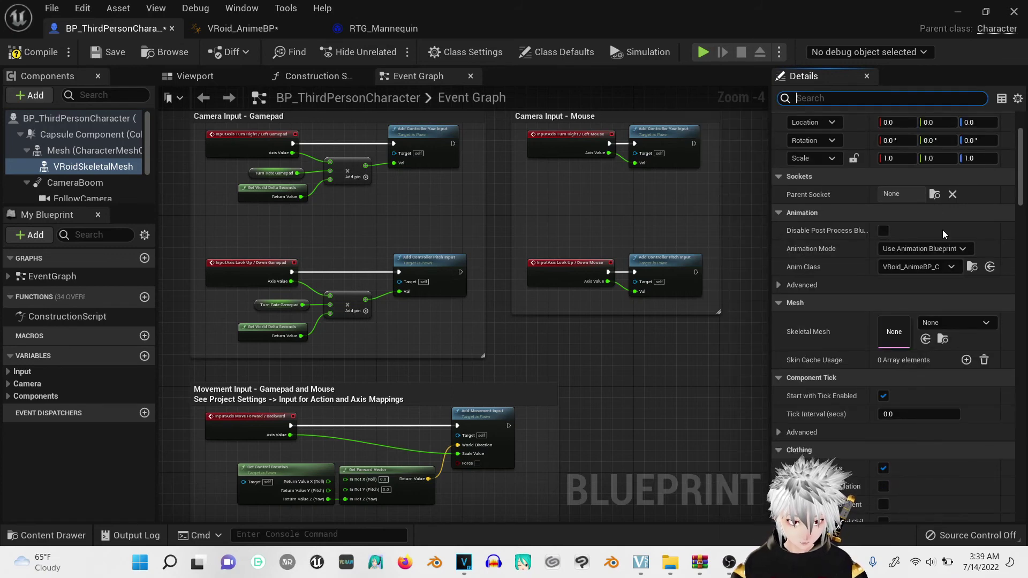
{"action": "left_click", "coordinate": [945, 322]}
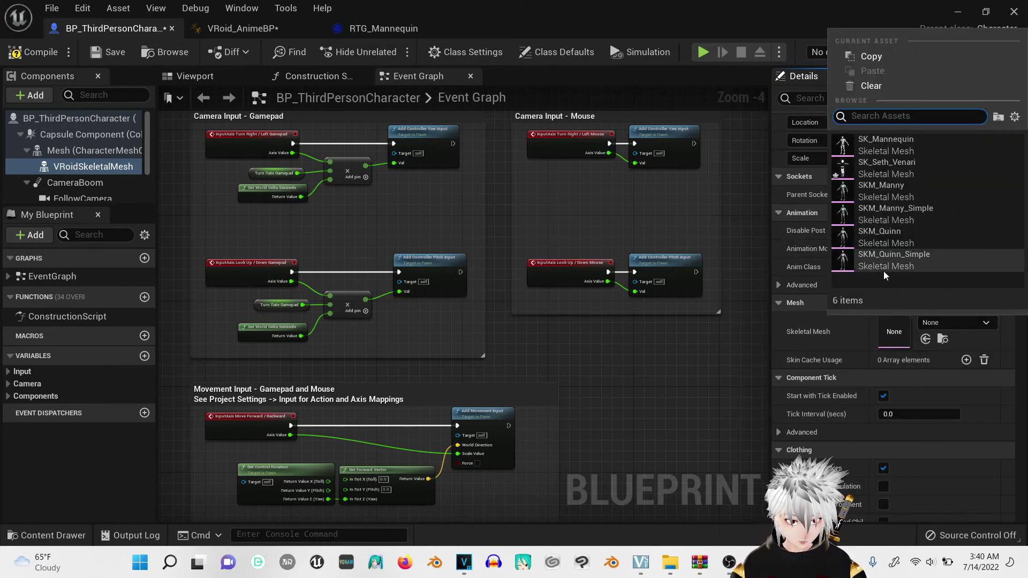
{"action": "left_click", "coordinate": [909, 166]}
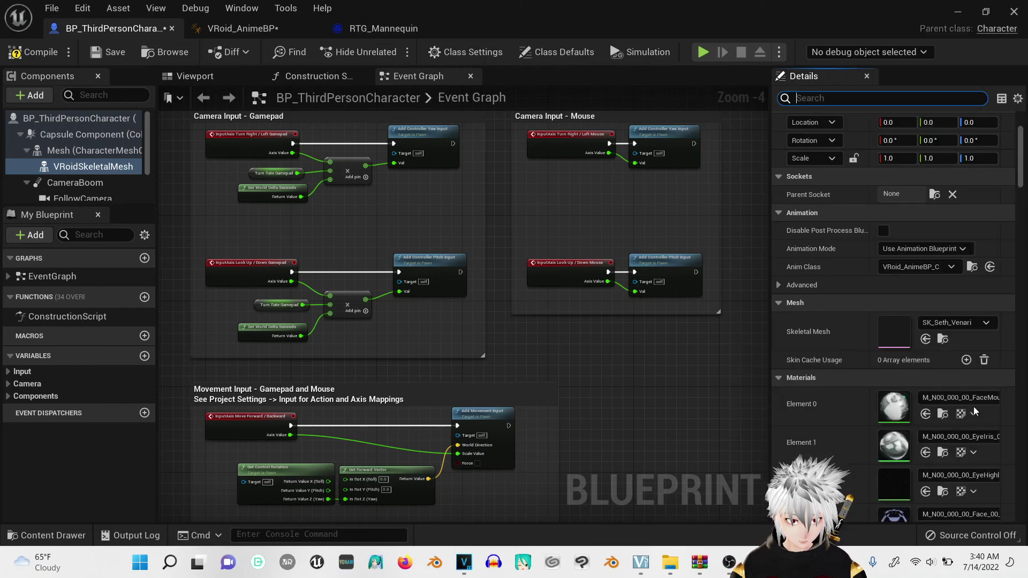
Hide the mannequin Mesh with Always Tick Pose and Refresh Bones, then compile
{"action": "left_click", "coordinate": [64, 150]}
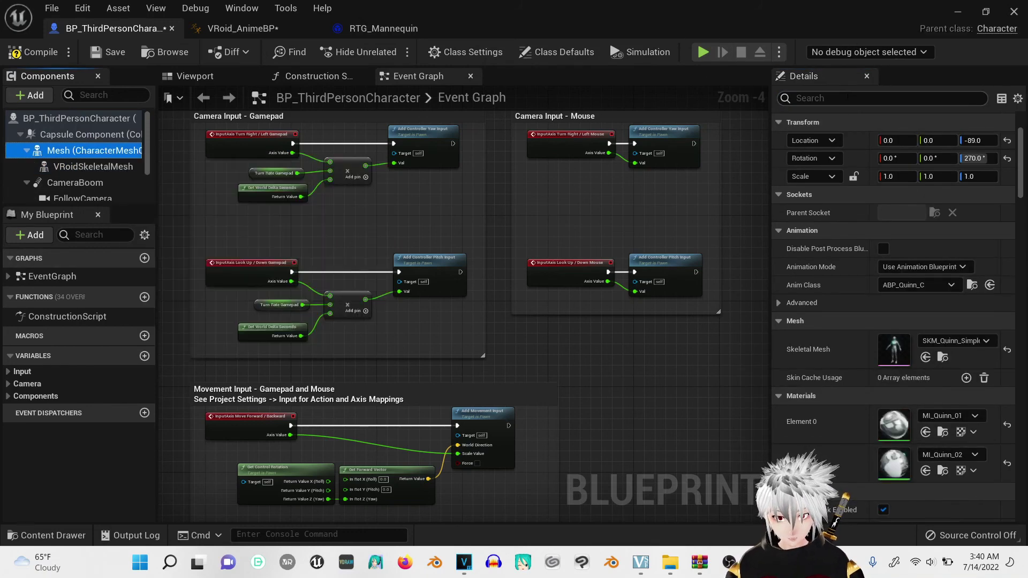
{"action": "left_click", "coordinate": [840, 98]}
{"action": "type", "text": "vis"}
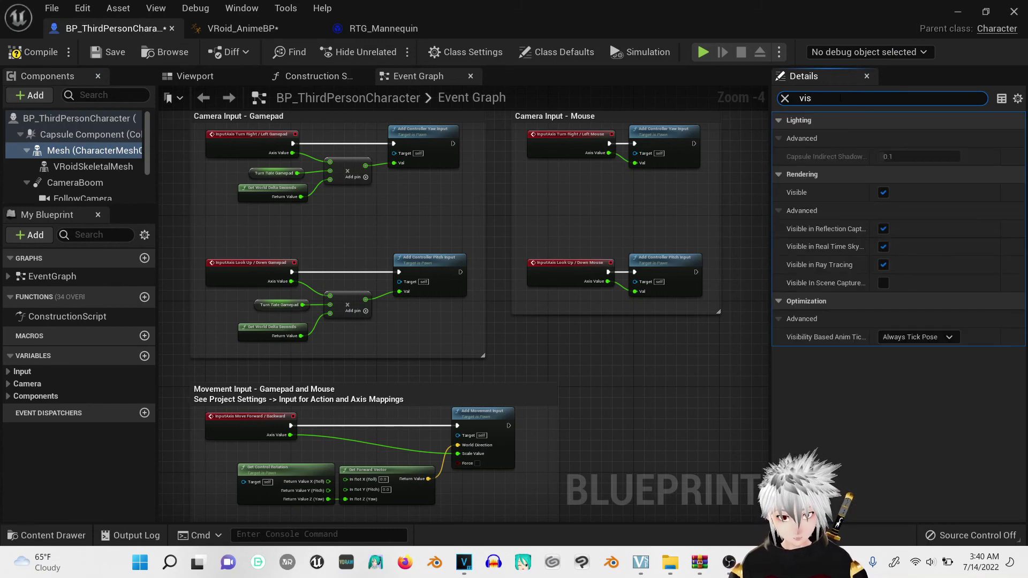
{"action": "left_click", "coordinate": [884, 192]}
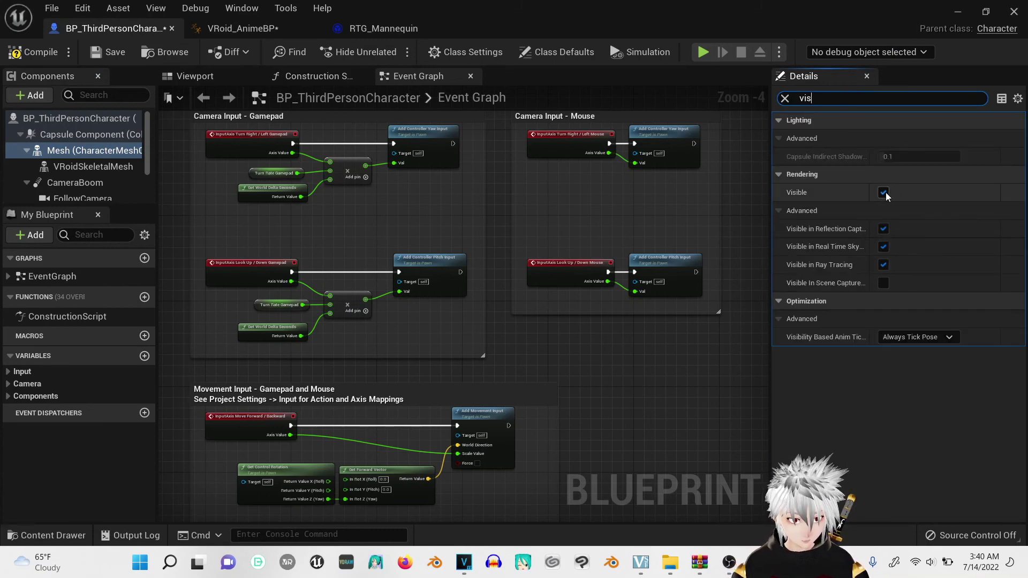
{"action": "left_click", "coordinate": [908, 340]}
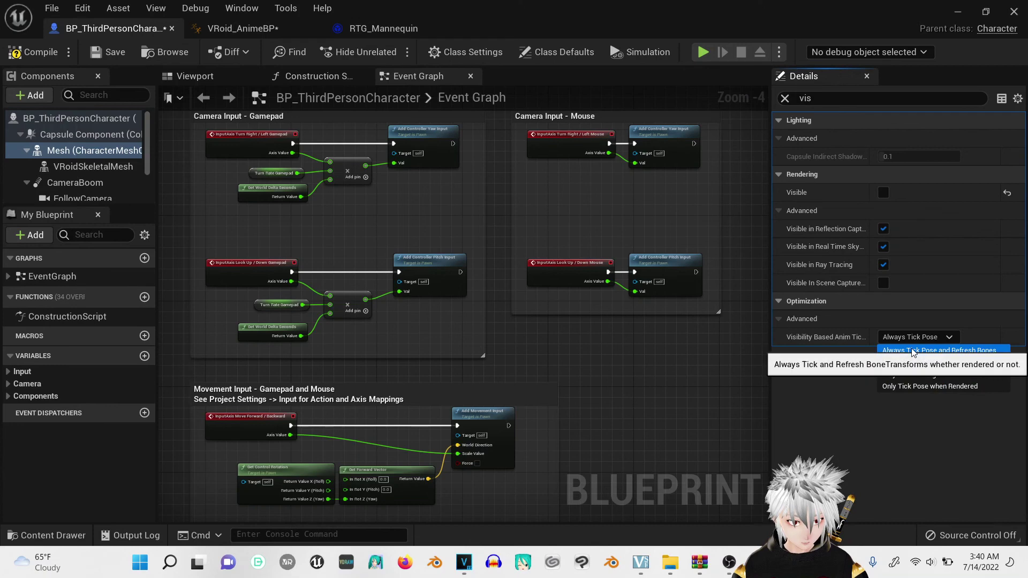
{"action": "left_click", "coordinate": [913, 351]}
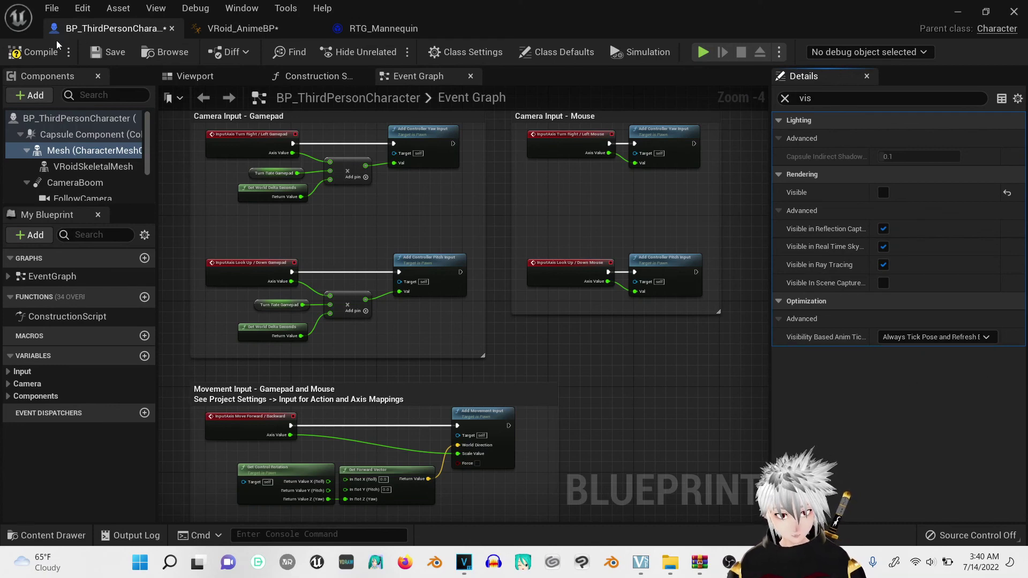
{"action": "left_click", "coordinate": [38, 52]}
{"action": "key", "text": "alt+Tab"}
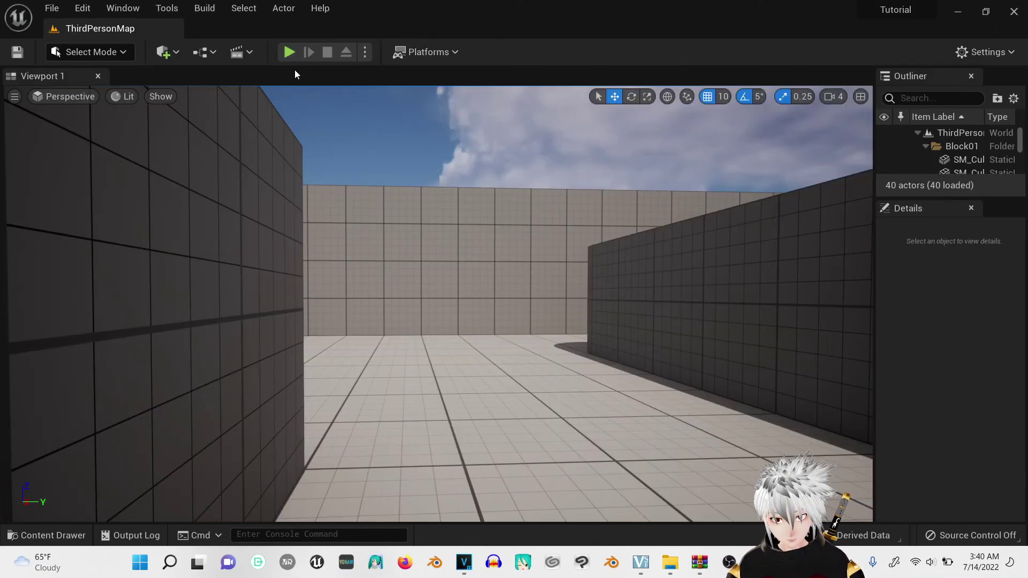
Play ThirdPersonMap and run the VRoid character forward, jump onto the block, and run back
{"action": "left_click", "coordinate": [287, 53]}
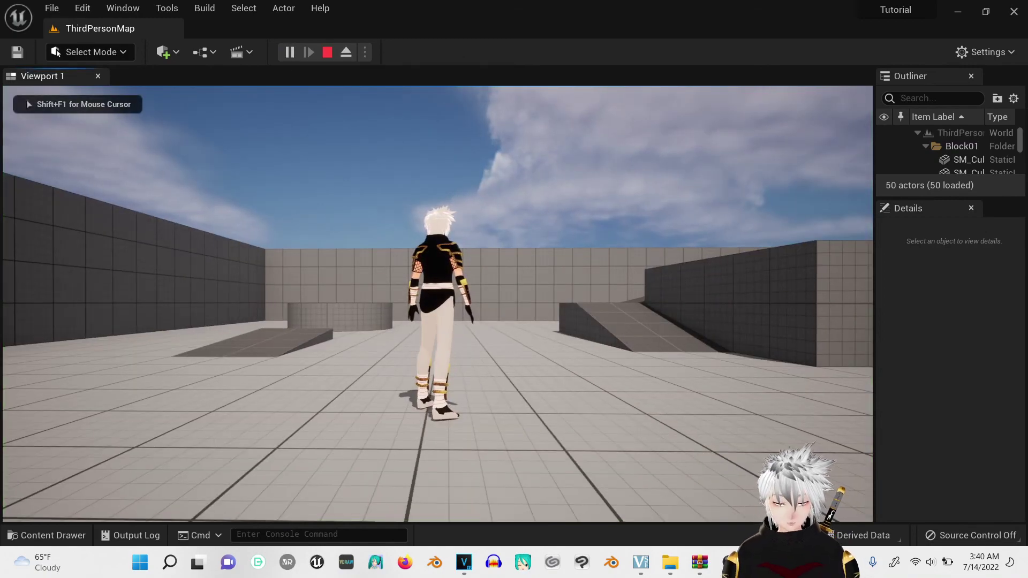
{"action": "key", "text": "w"}
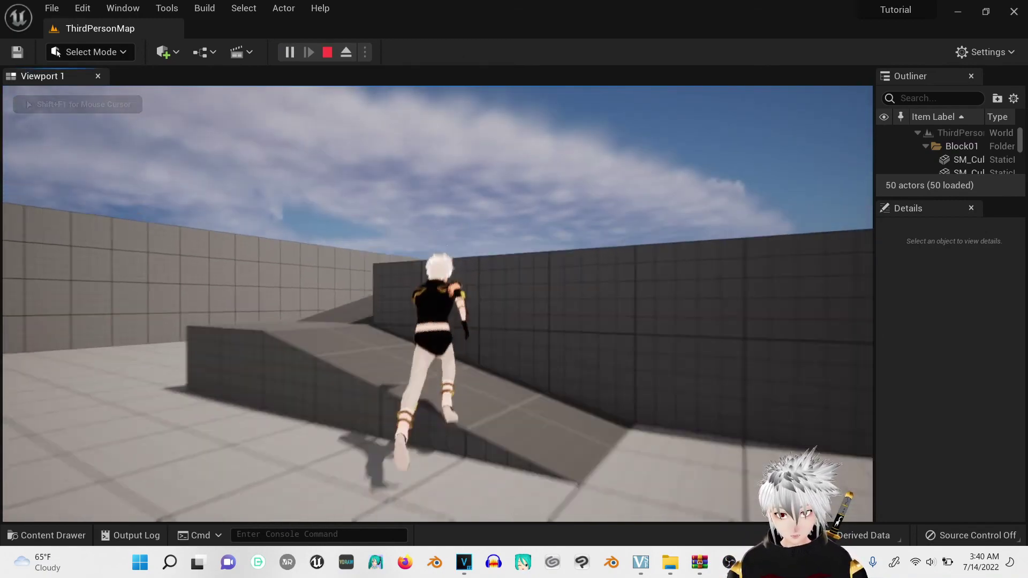
{"action": "key", "text": "space"}
{"action": "key", "text": "s"}
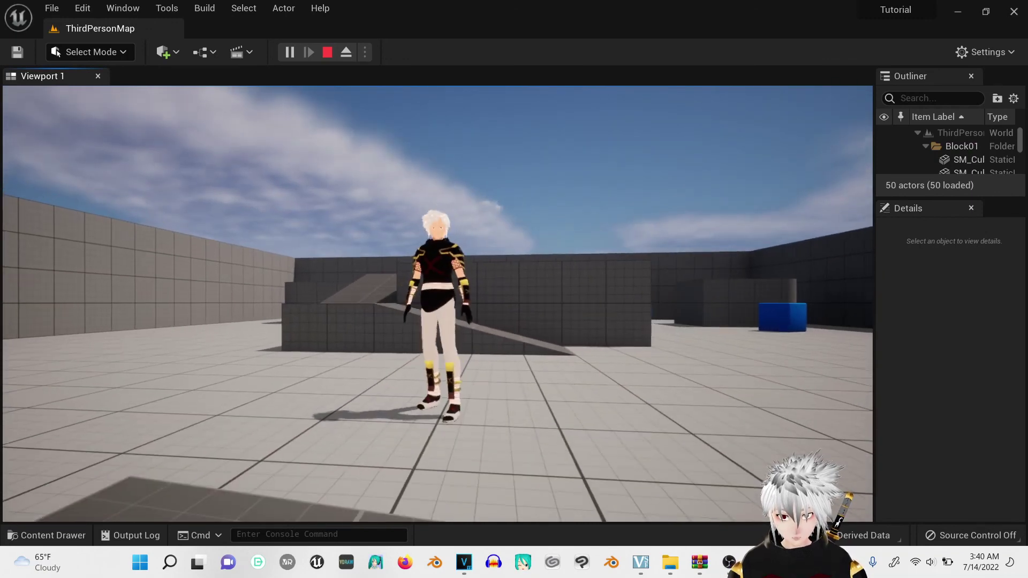